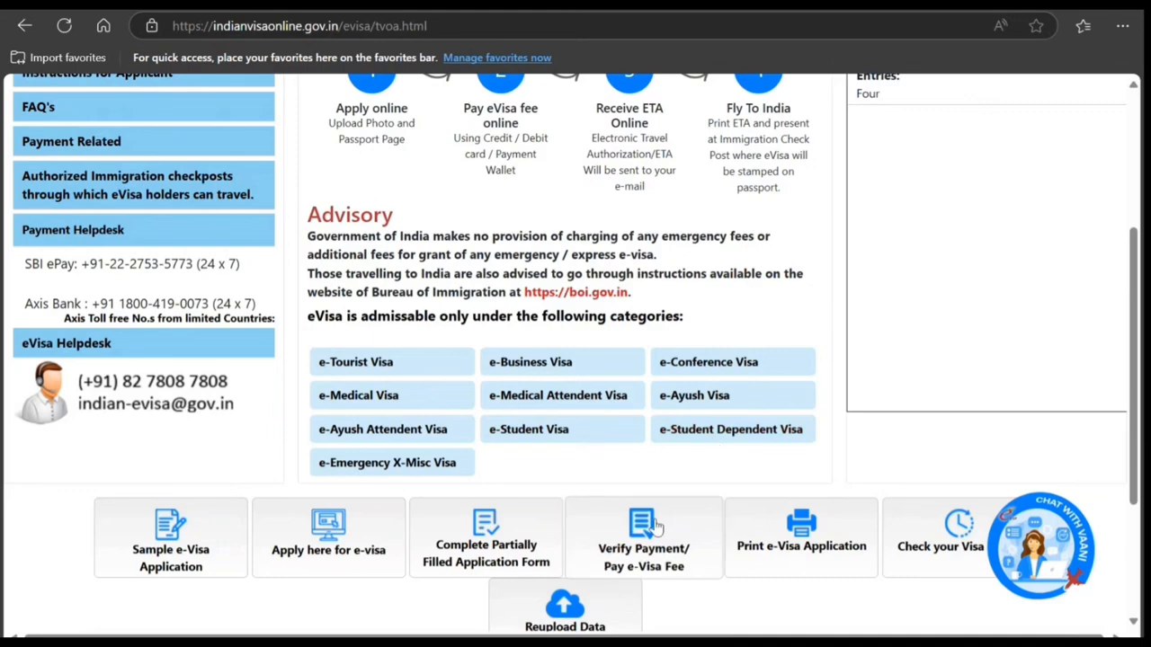
# Step: Open the e-Visa application form from the portal's home page
pyautogui.scroll(-2, 537, 478)
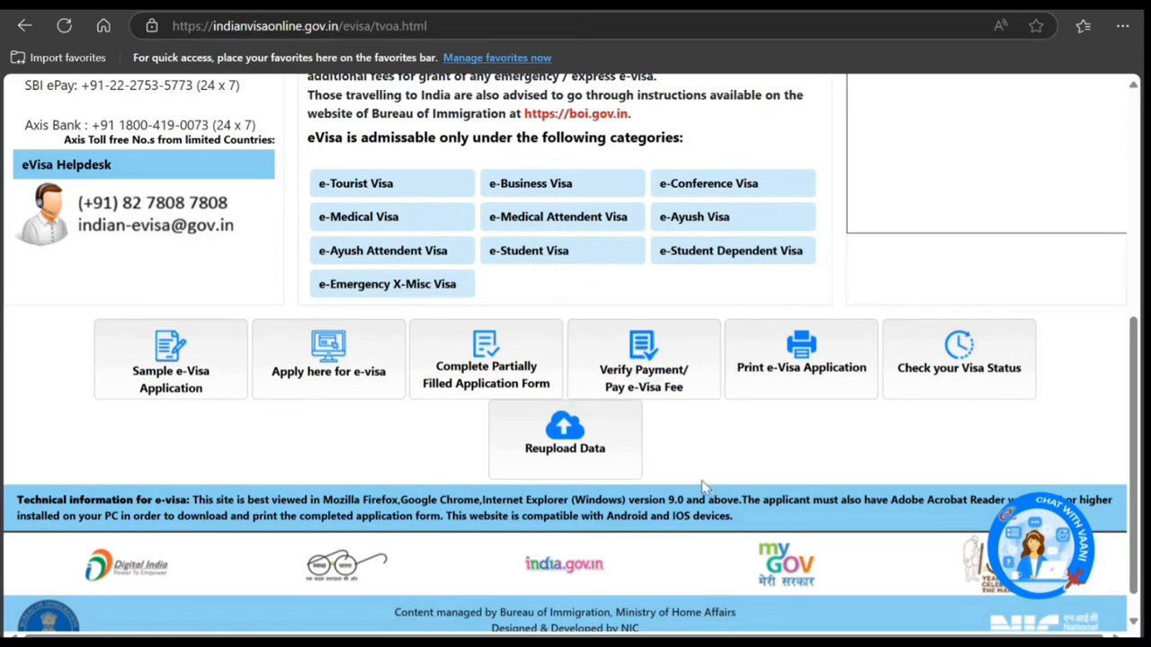
pyautogui.scroll(-1, 679, 475)
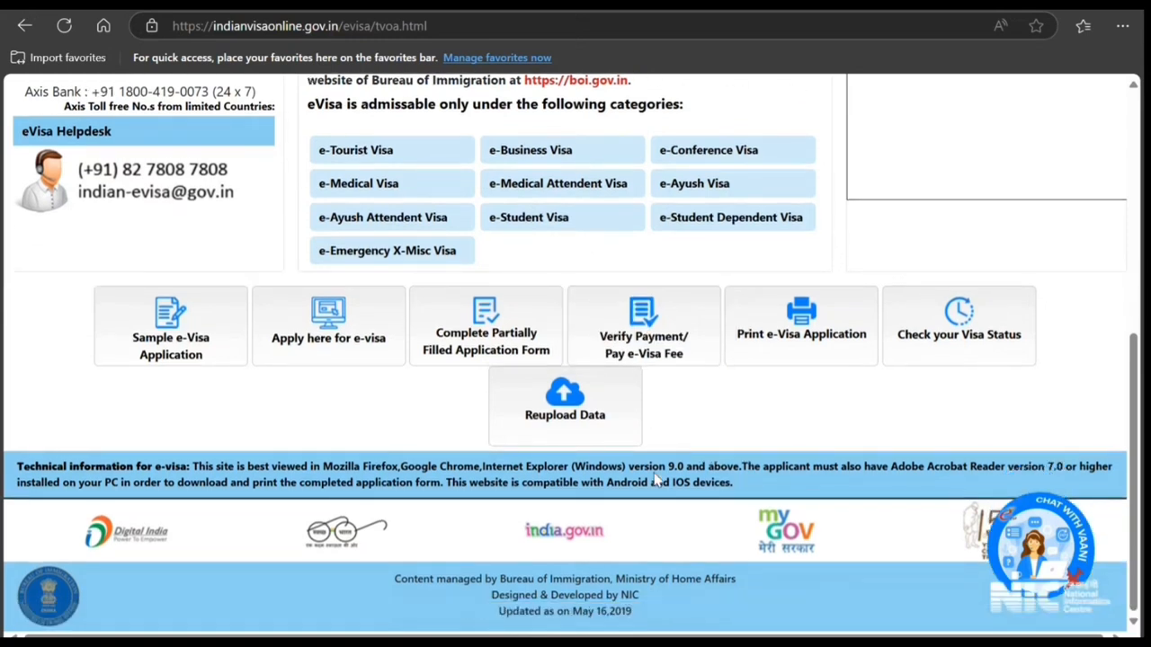
pyautogui.scroll(1, 305, 391)
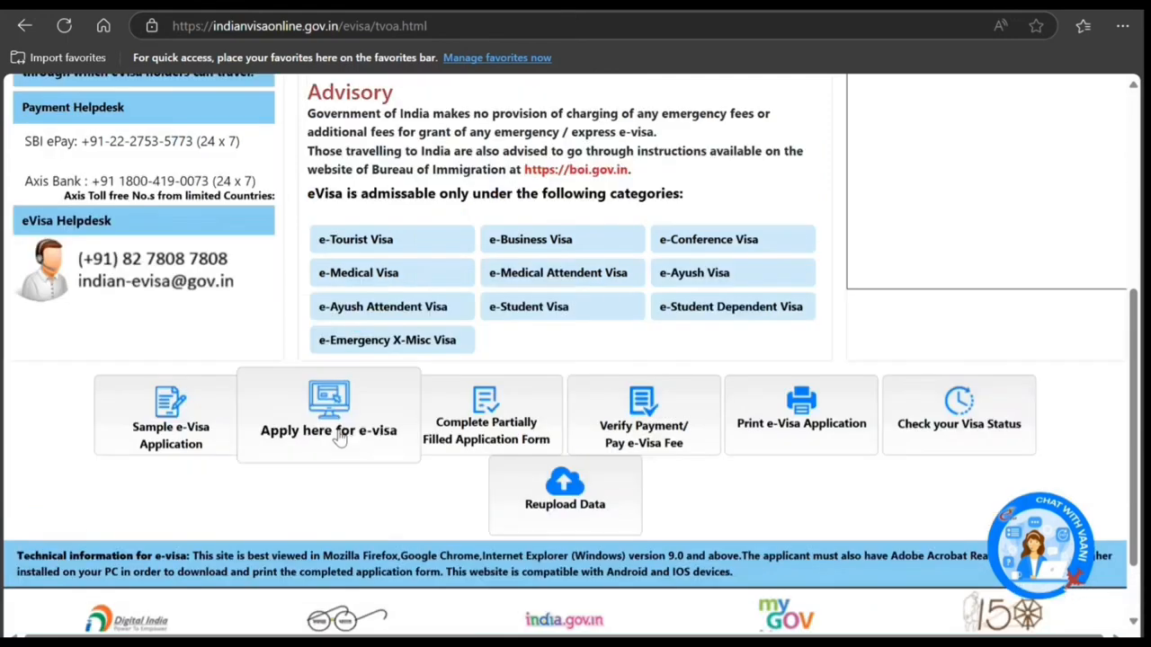
pyautogui.click(341, 438)
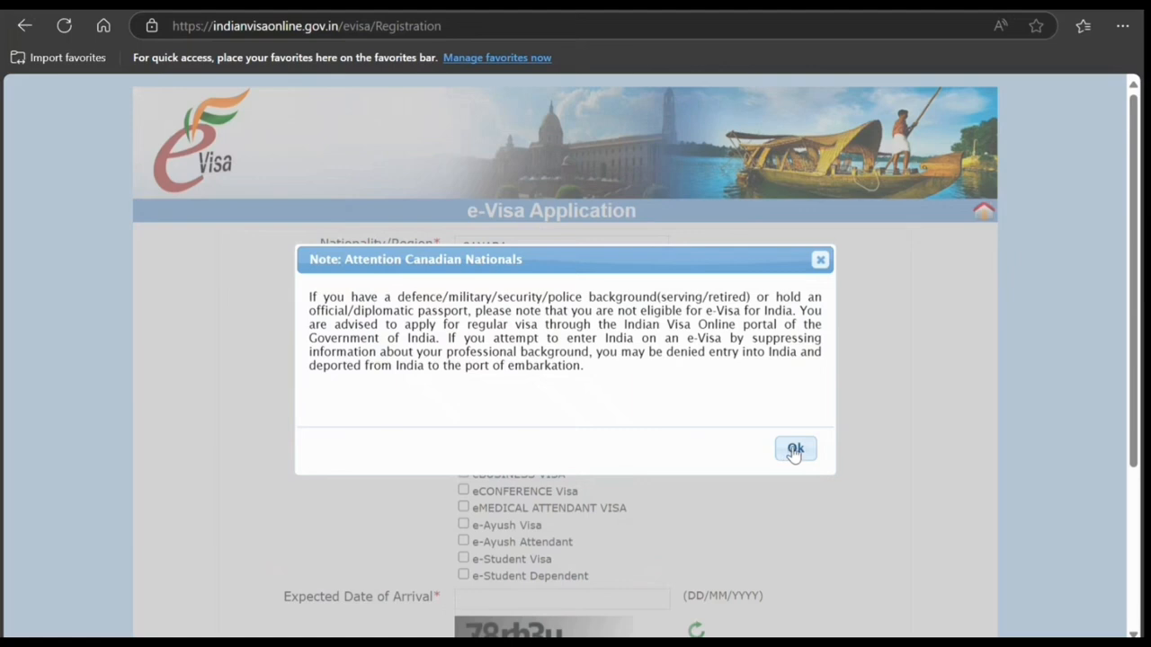
# Step: Acknowledge the note for Canadian nationals, then set the passport type to Ordinary Passport and the port of arrival to Delhi Airport
pyautogui.click(796, 448)
pyautogui.click(758, 409)
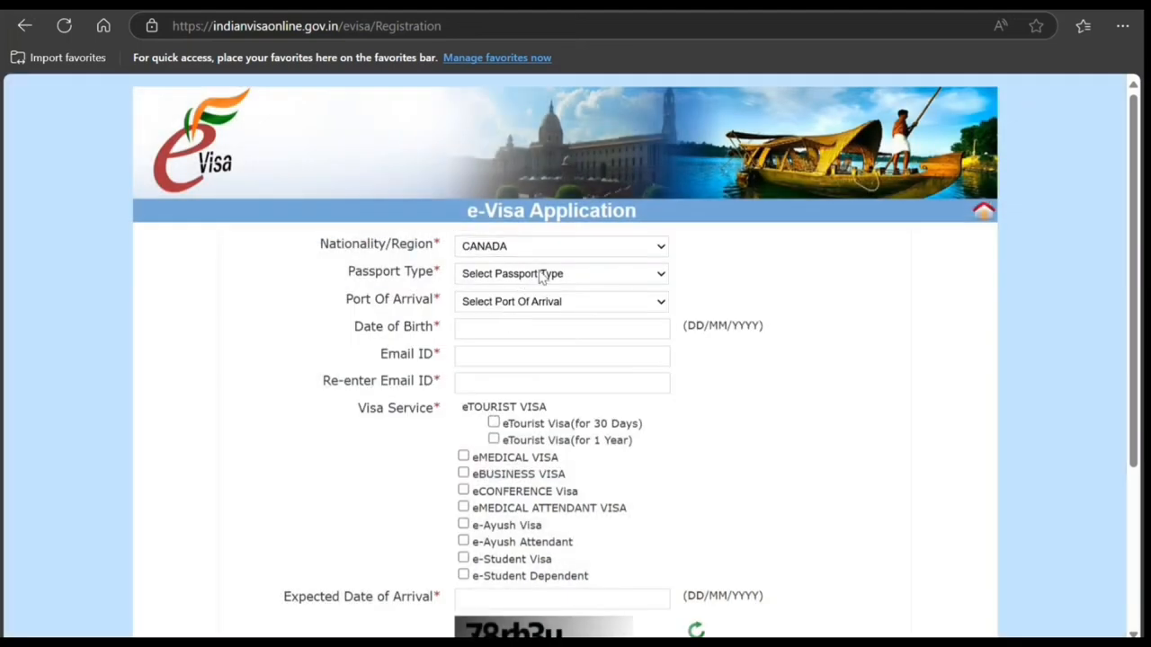
pyautogui.click(522, 333)
pyautogui.click(490, 517)
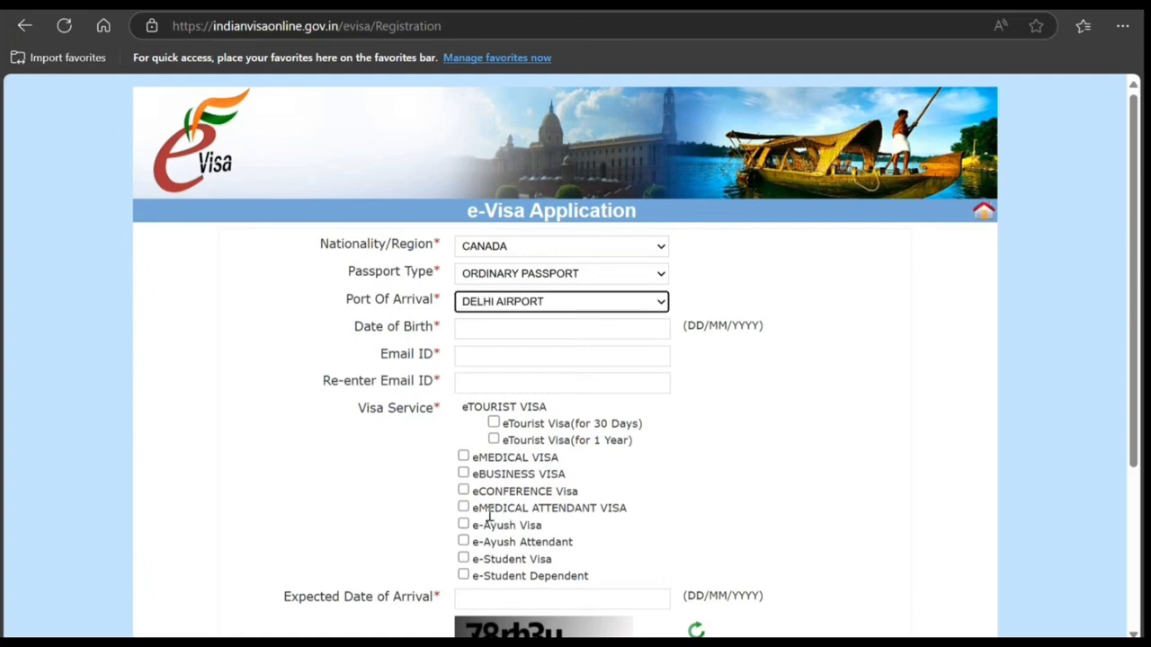
# Step: Fill in the applicant's date of birth using the calendar
pyautogui.click(529, 323)
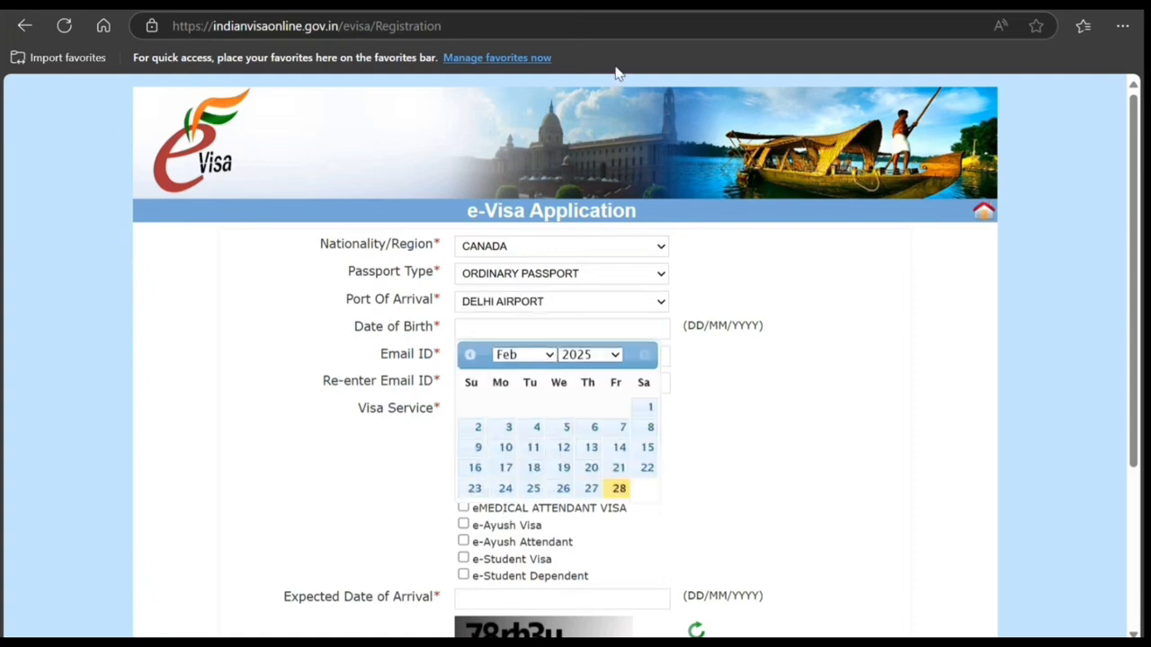
pyautogui.click(589, 158)
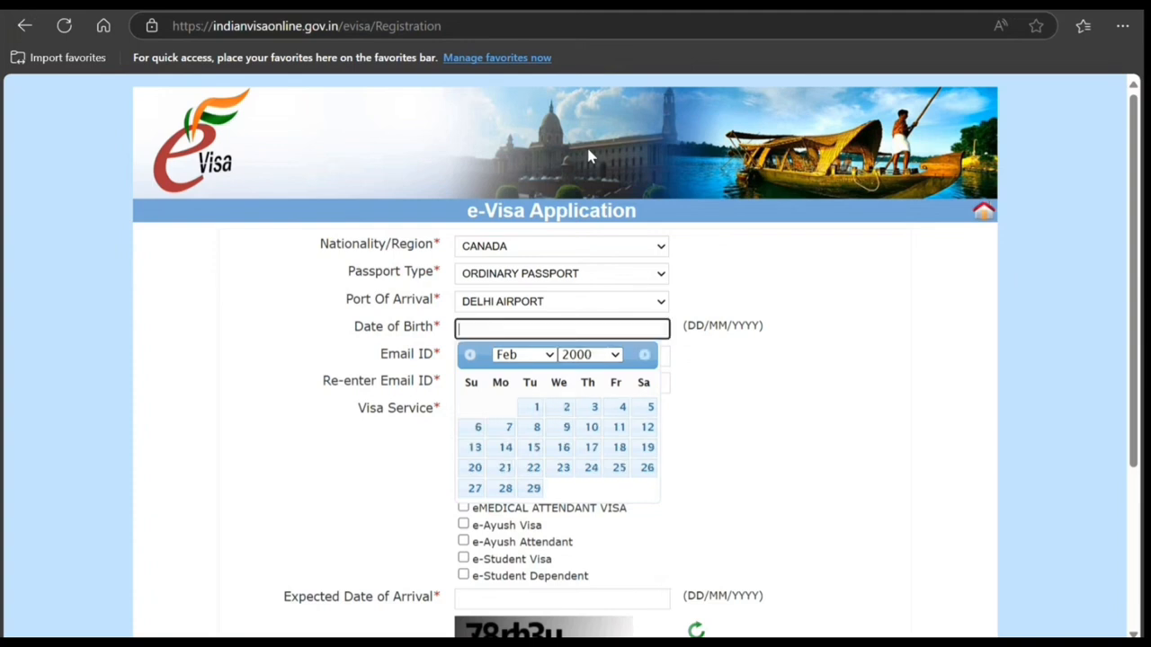
pyautogui.click(562, 408)
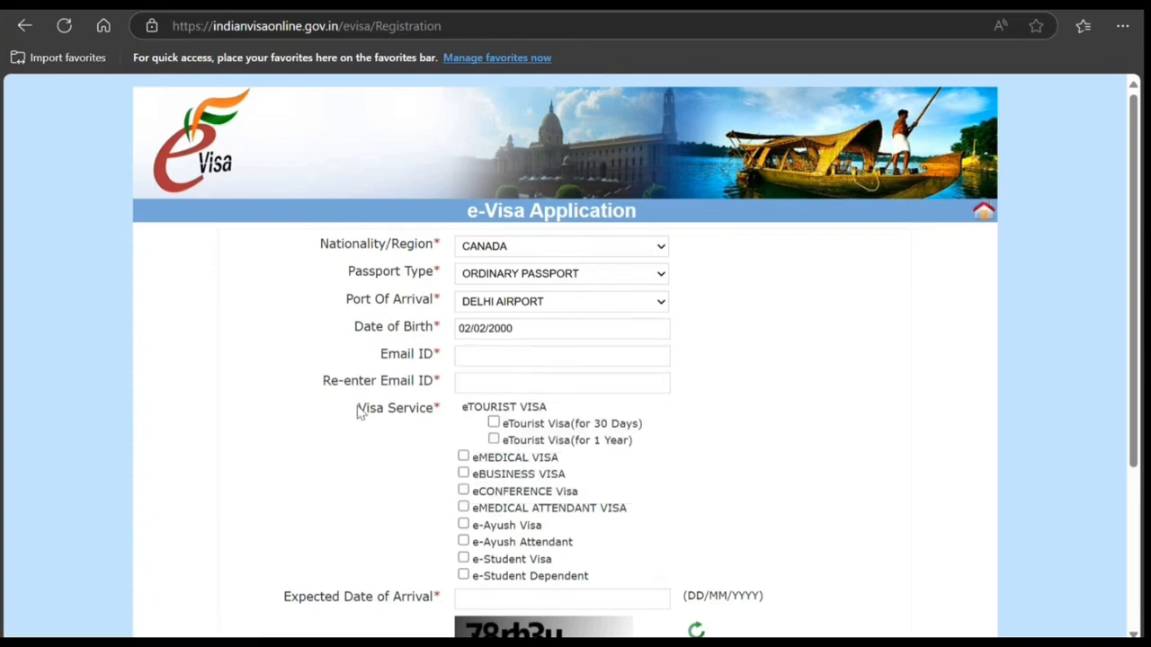
# Step: Enter the applicant's email address in the Email ID field
pyautogui.click(506, 360)
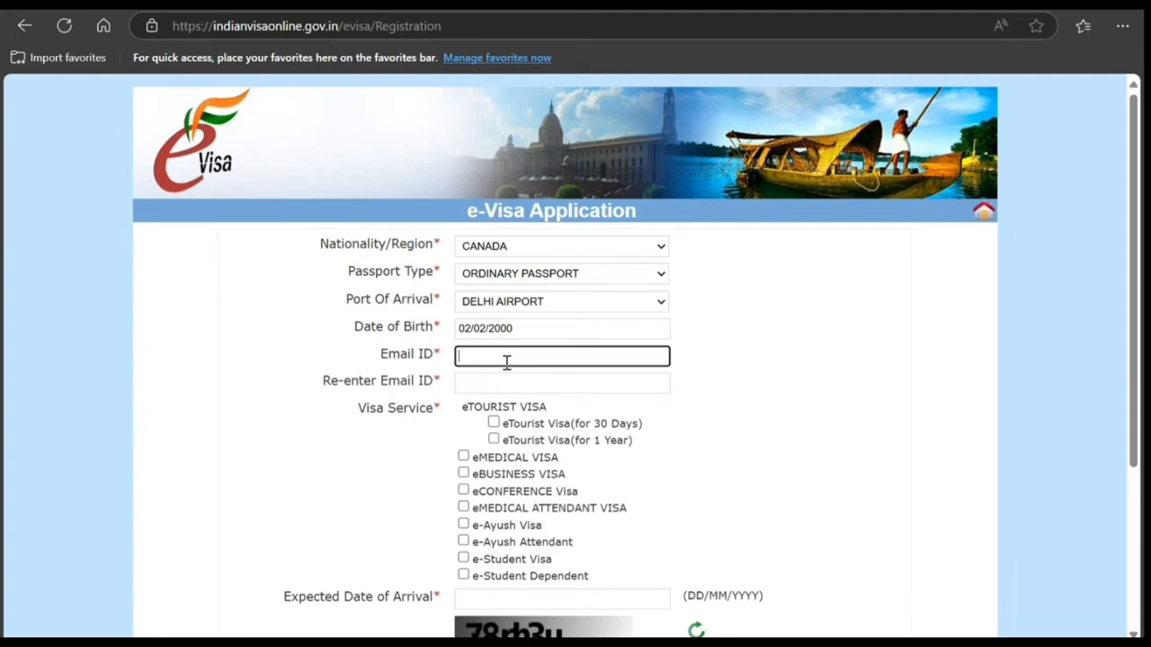
pyautogui.write('hjhjhjhjhjh@')
pyautogui.write('hjhj.hj')
pyautogui.hotkey('ctrl', 'a')
# Step: Repeat the same email address in the Re-enter Email ID field
pyautogui.click(505, 389)
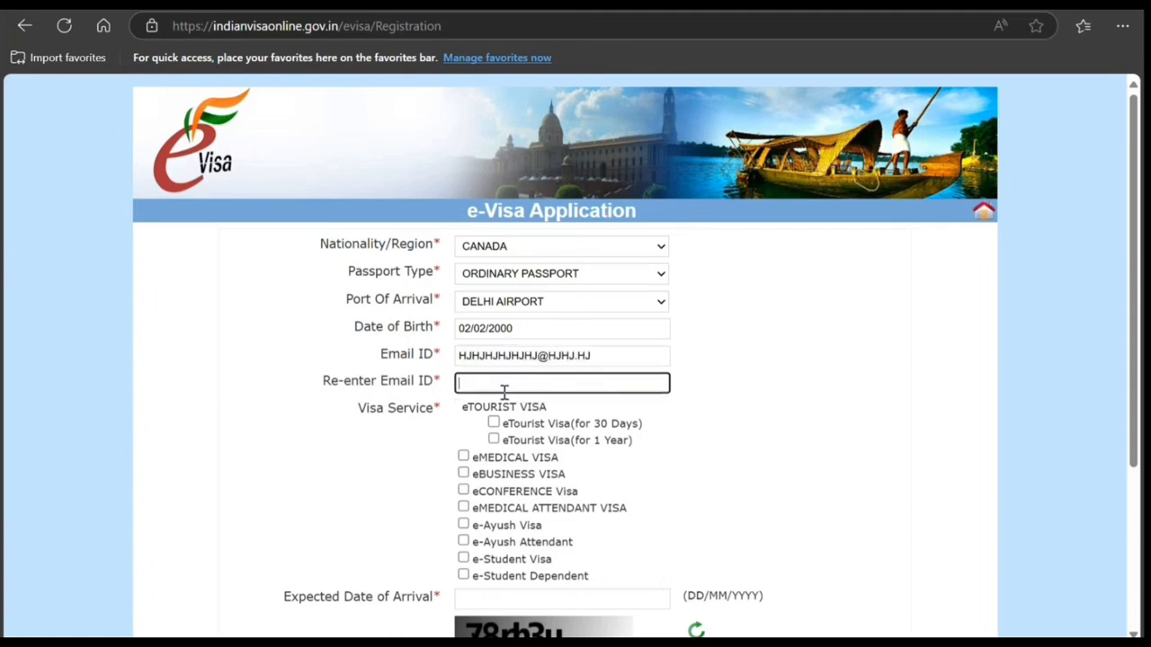
pyautogui.write('hjhjhjhjhj@hjhj.hj')
pyautogui.click(772, 438)
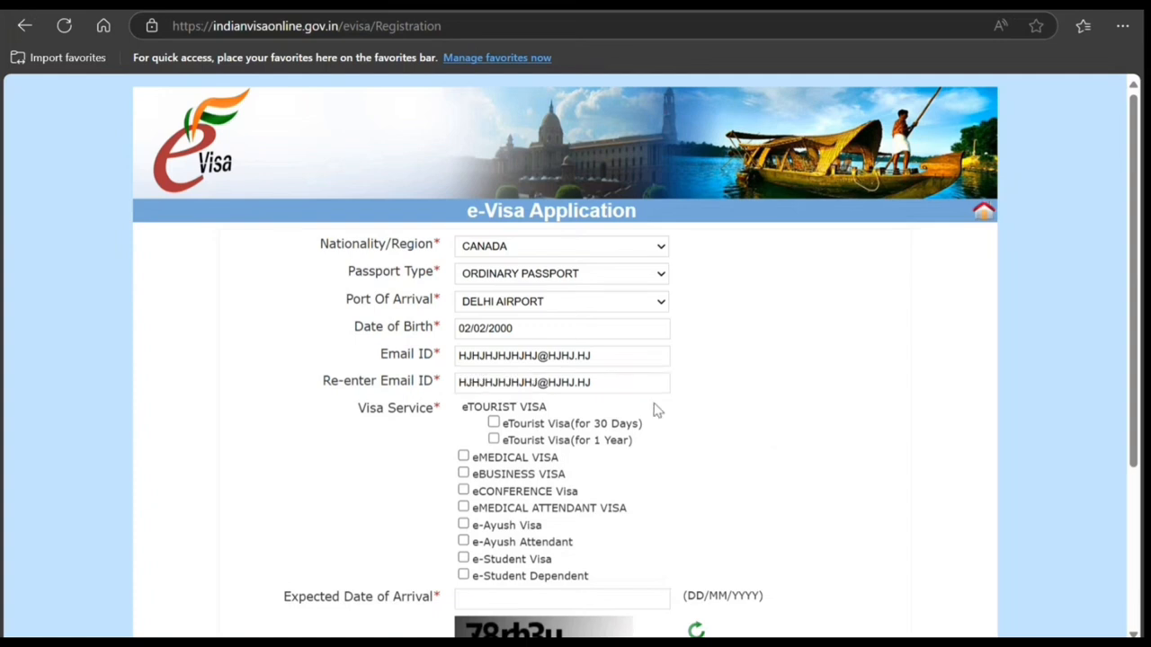
# Step: Choose e-Student Dependent as the visa service, with the purpose For Dependent of E-Student Visa, accepting the permitted-activities message
pyautogui.click(463, 575)
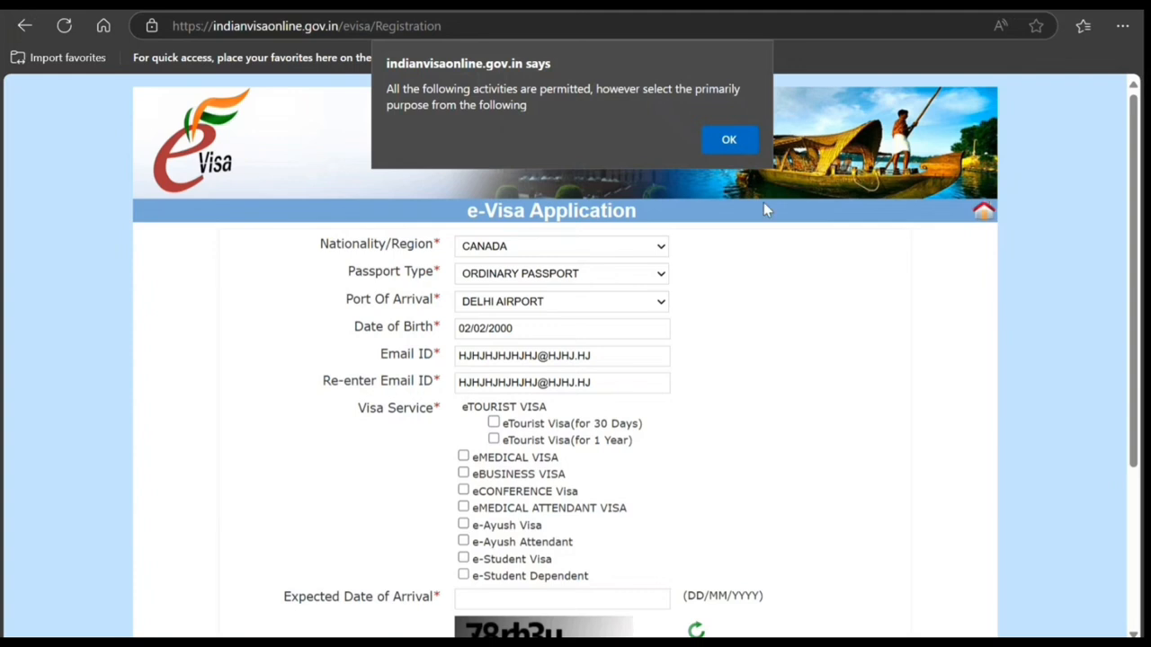
pyautogui.click(730, 141)
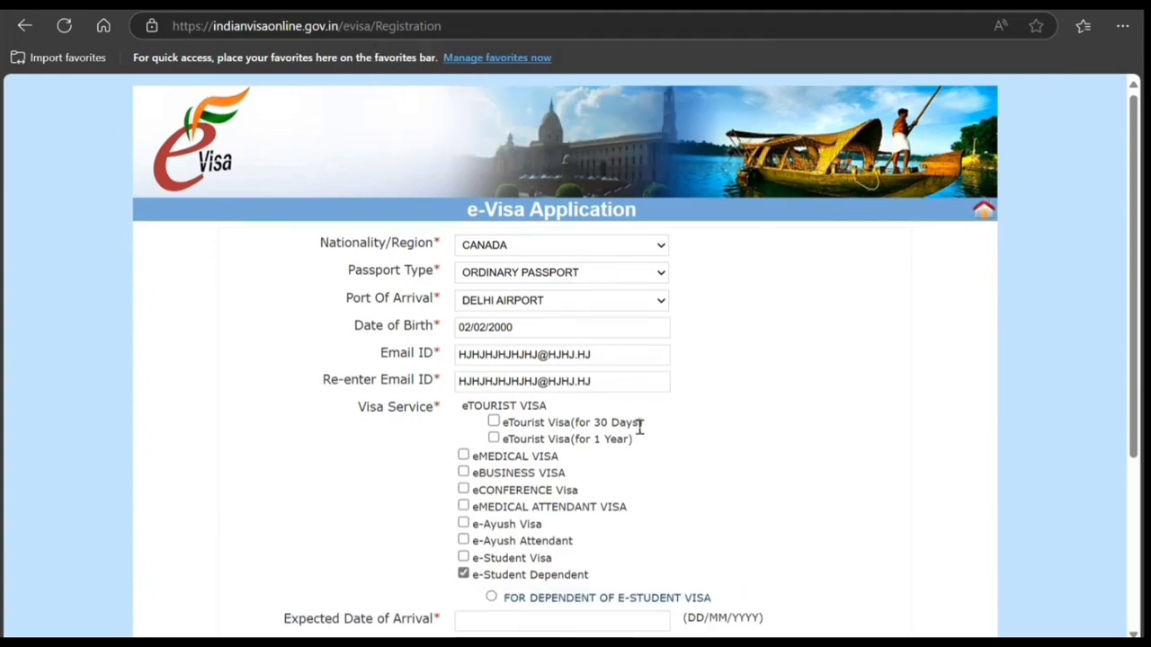
pyautogui.scroll(-2, 635, 427)
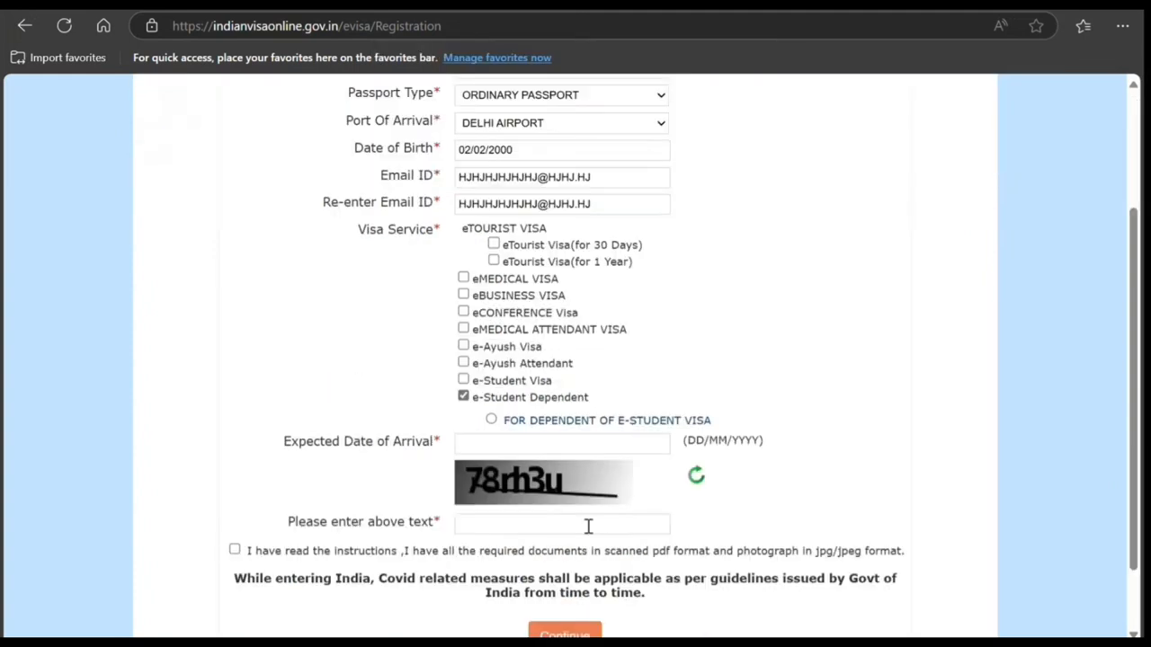
pyautogui.click(491, 421)
# Step: Set the expected date of arrival to 15/04/2025
pyautogui.click(652, 444)
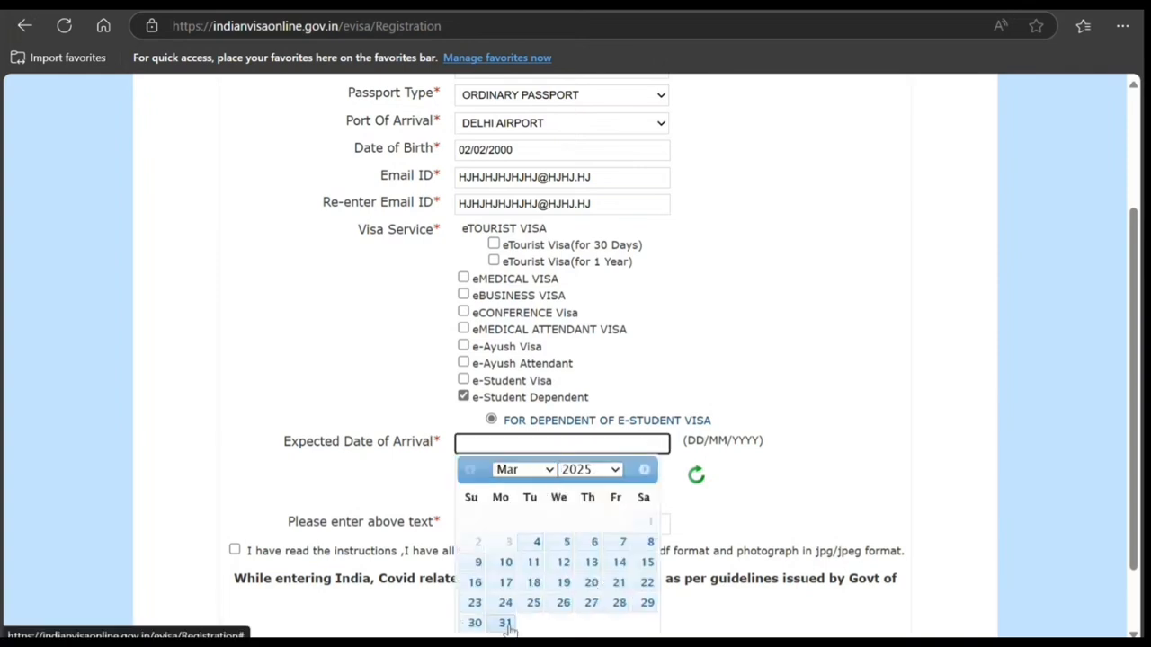
pyautogui.click(545, 473)
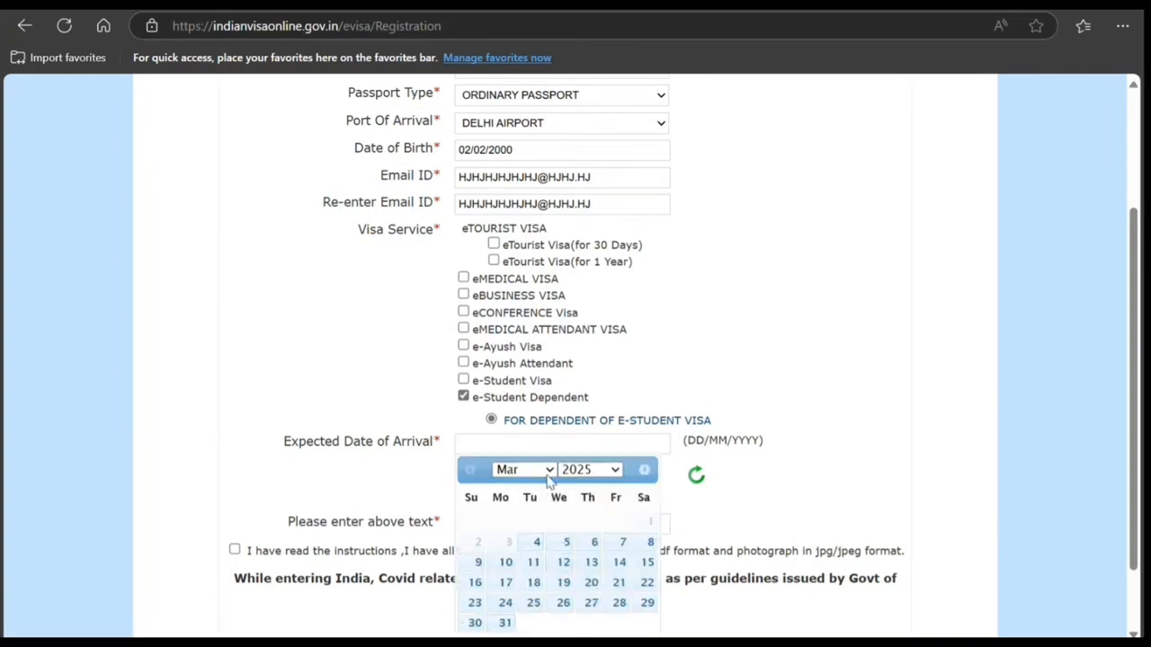
pyautogui.click(521, 281)
pyautogui.click(536, 563)
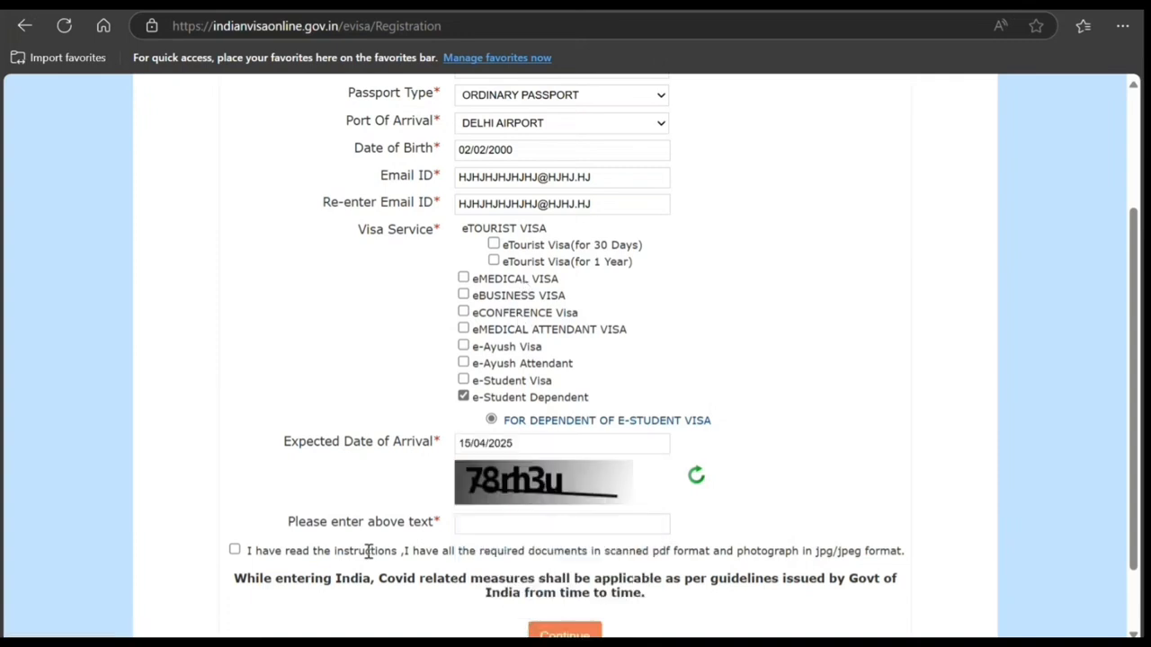
# Step: Enter the captcha text, accept the instructions declaration and submit the registration form, acknowledging the required-documents note
pyautogui.click(518, 524)
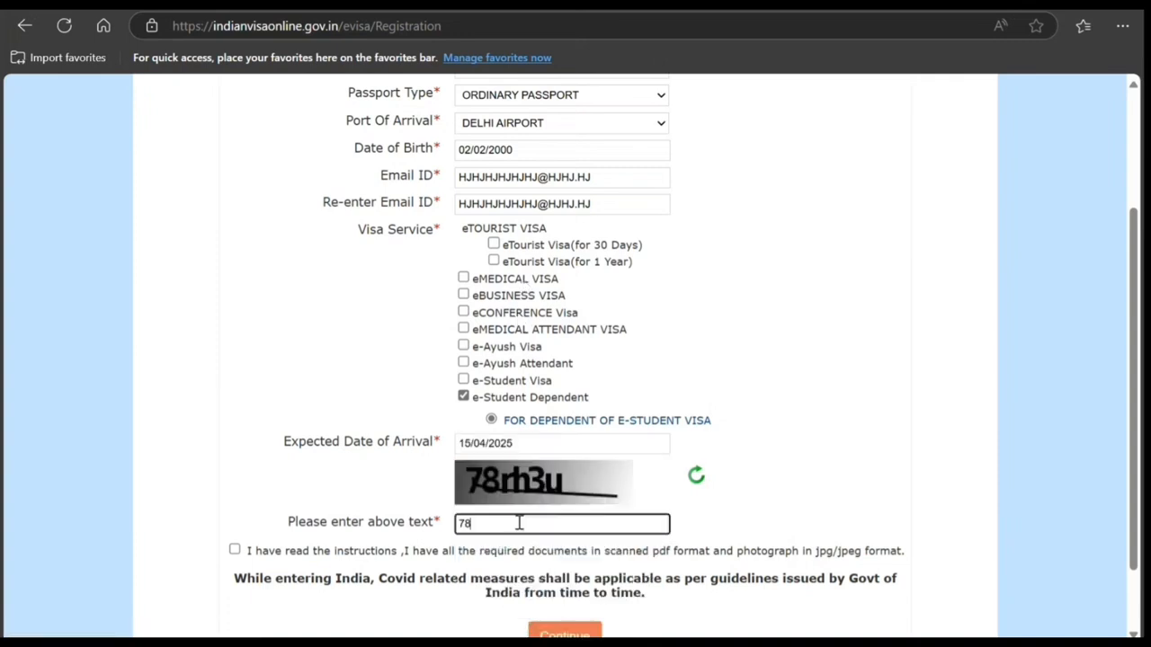
pyautogui.write('78rh3u')
pyautogui.click(235, 549)
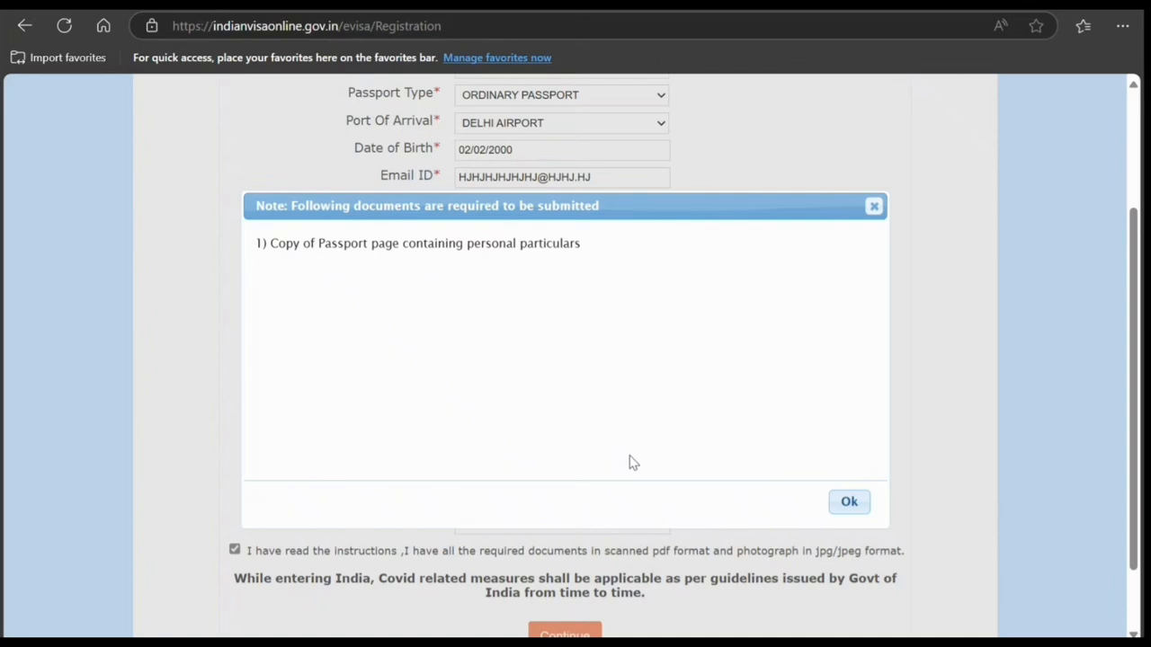
pyautogui.click(848, 509)
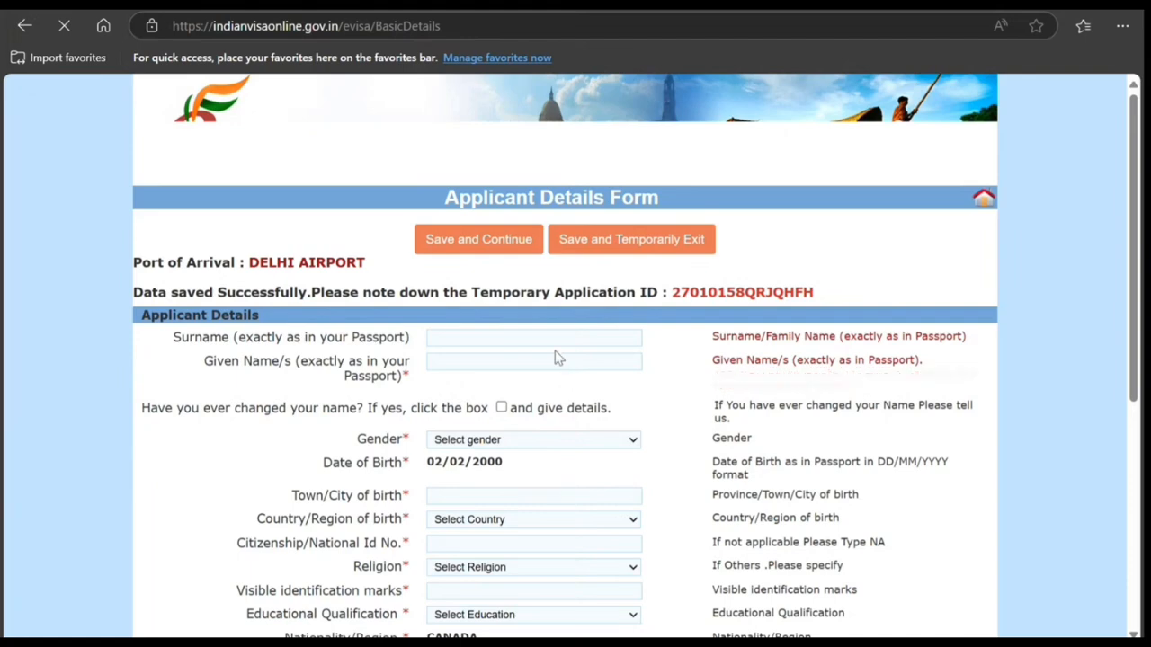
# Step: Enter the applicant's surname and given name in the Applicant Details section
pyautogui.scroll(-2, 555, 357)
pyautogui.click(488, 159)
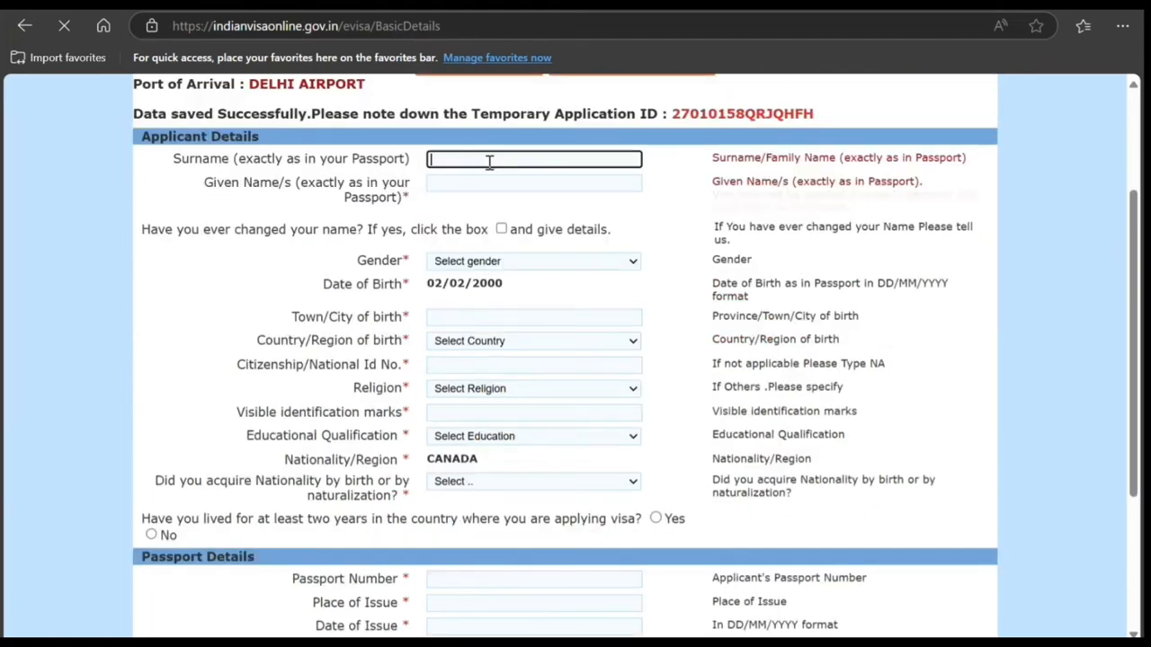
pyautogui.press('Tab')
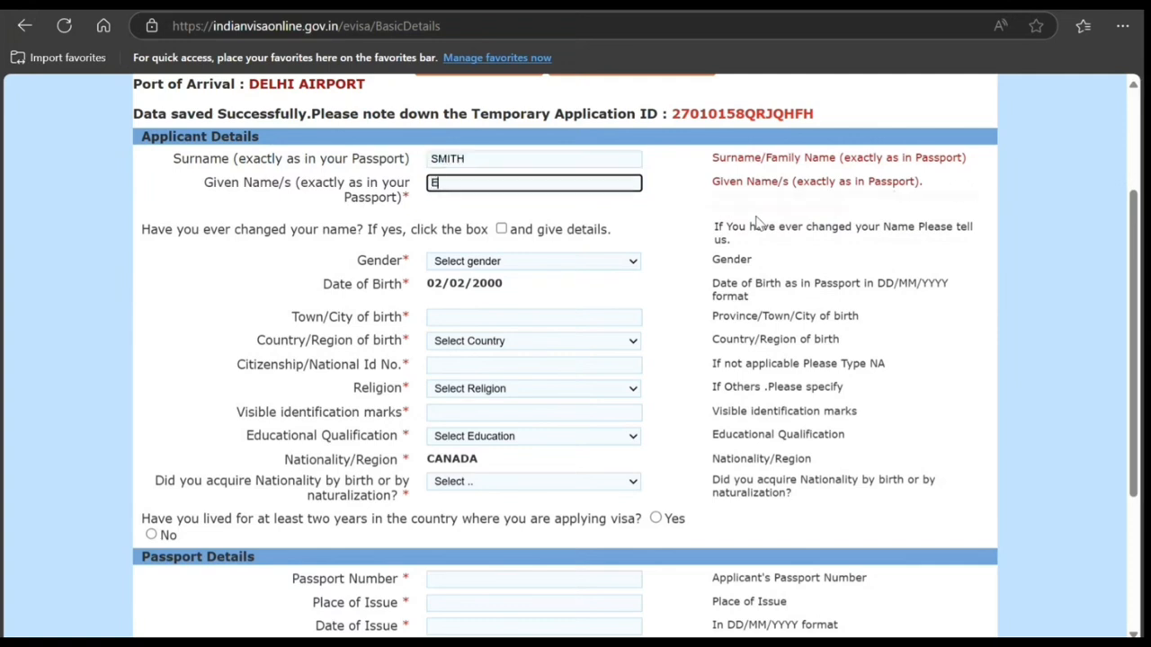
pyautogui.click(214, 270)
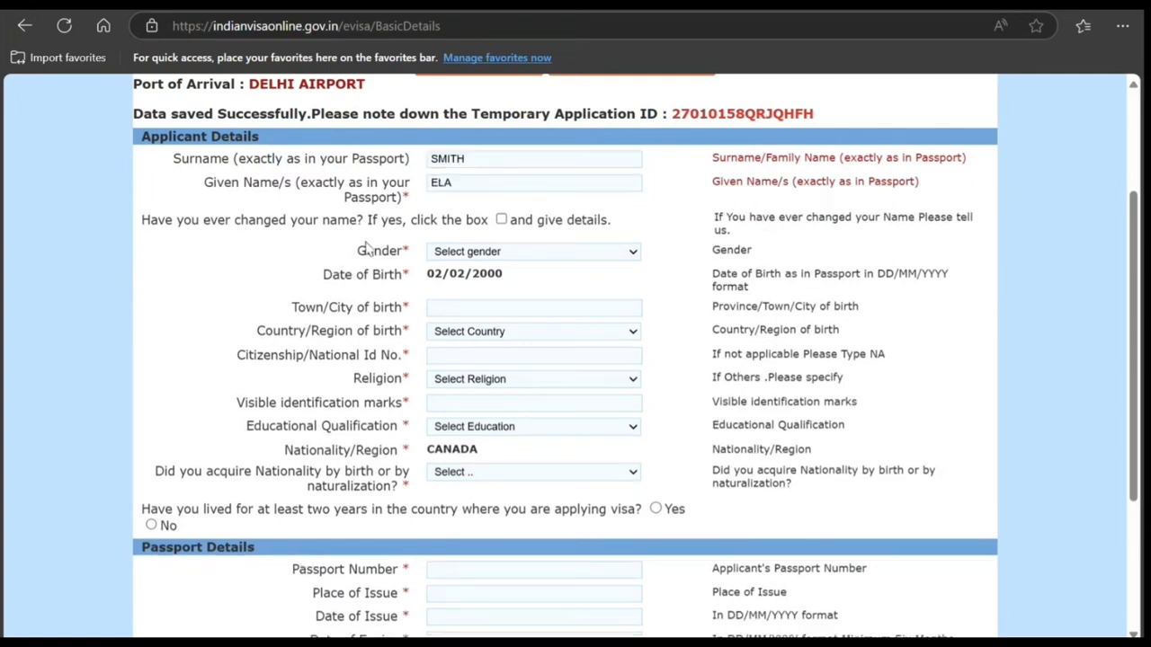
# Step: Keep the changed-name box unticked and set the gender to Female
pyautogui.click(500, 221)
pyautogui.click(500, 222)
pyautogui.click(465, 323)
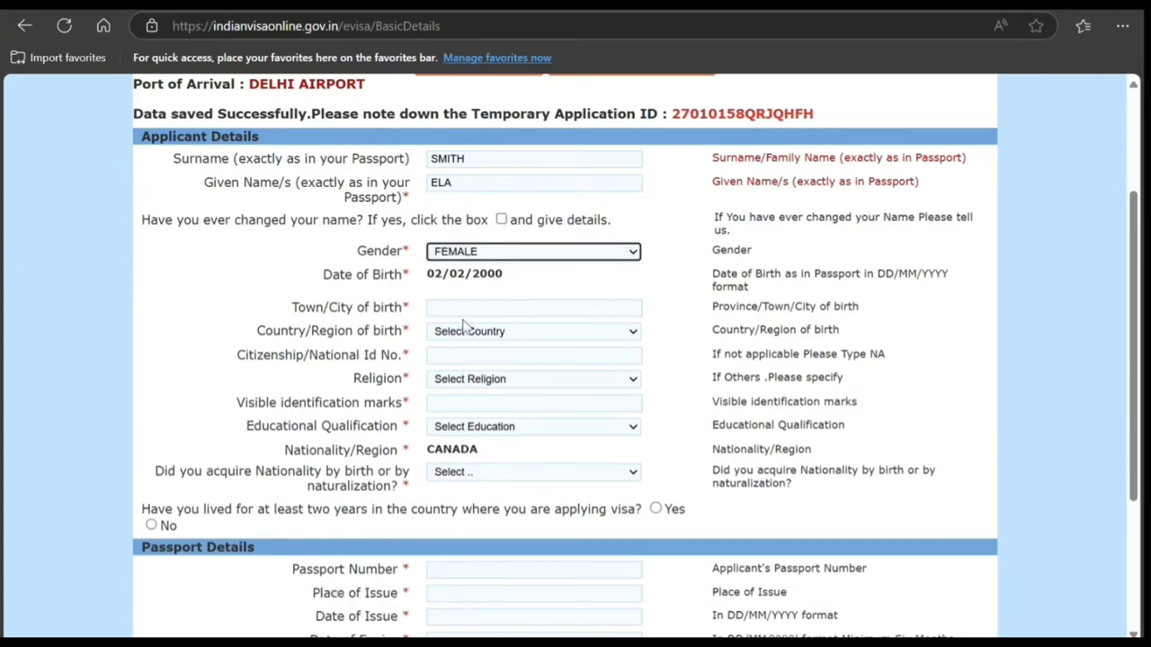
# Step: Set the town of birth to Toronto and the country of birth to Canada
pyautogui.click(466, 307)
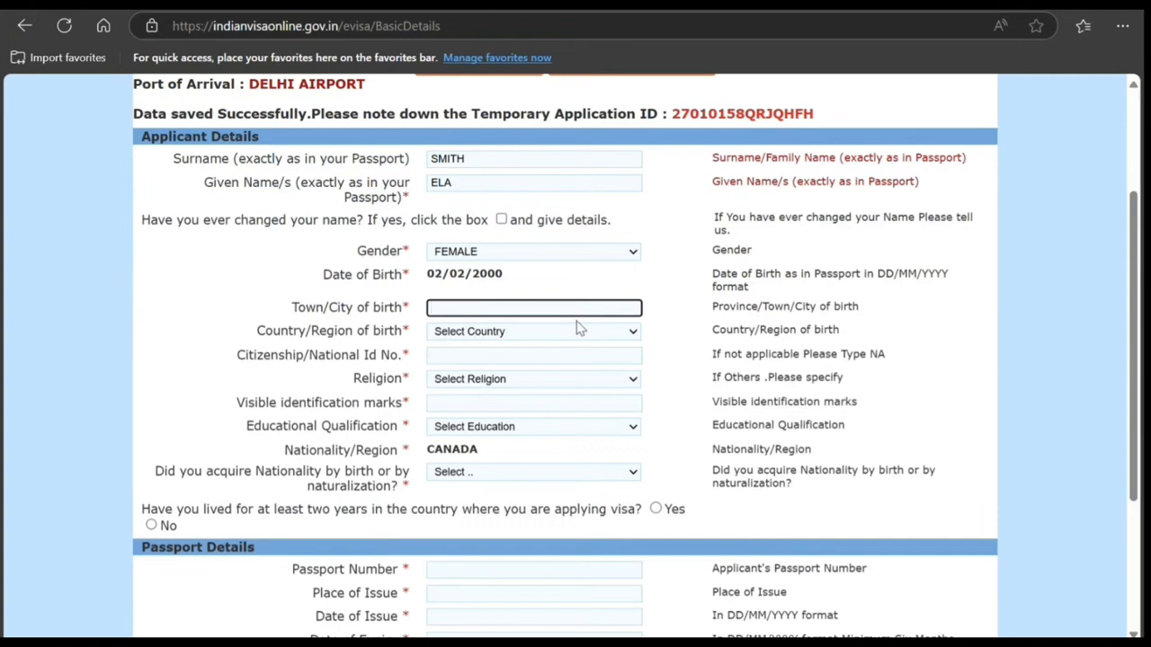
pyautogui.write('Toronto')
pyautogui.click(546, 331)
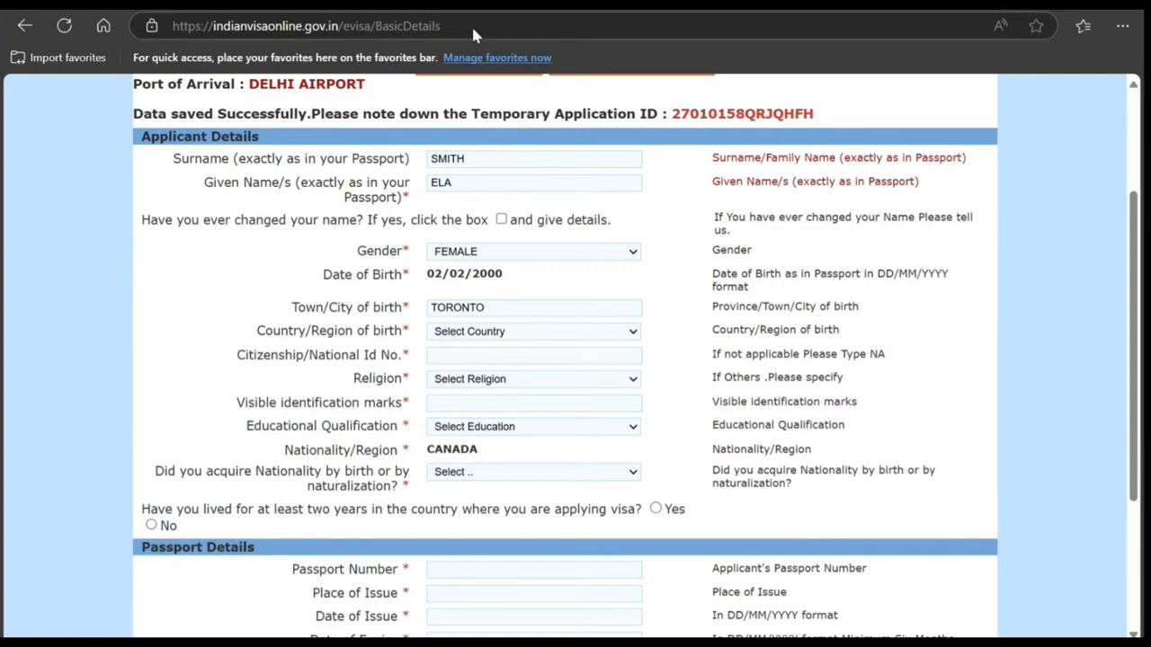
pyautogui.write('canada')
# Step: Enter the applicant's citizenship/national ID number and set the religion to Hindu
pyautogui.click(470, 353)
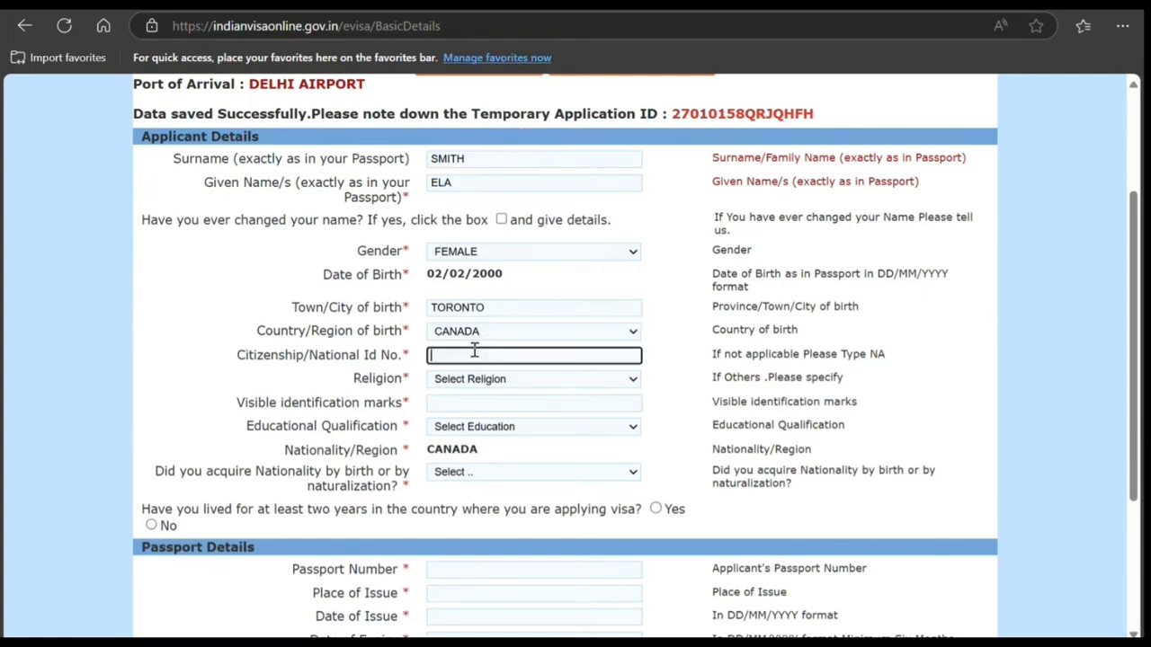
pyautogui.write('89898998')
pyautogui.click(474, 367)
pyautogui.click(463, 214)
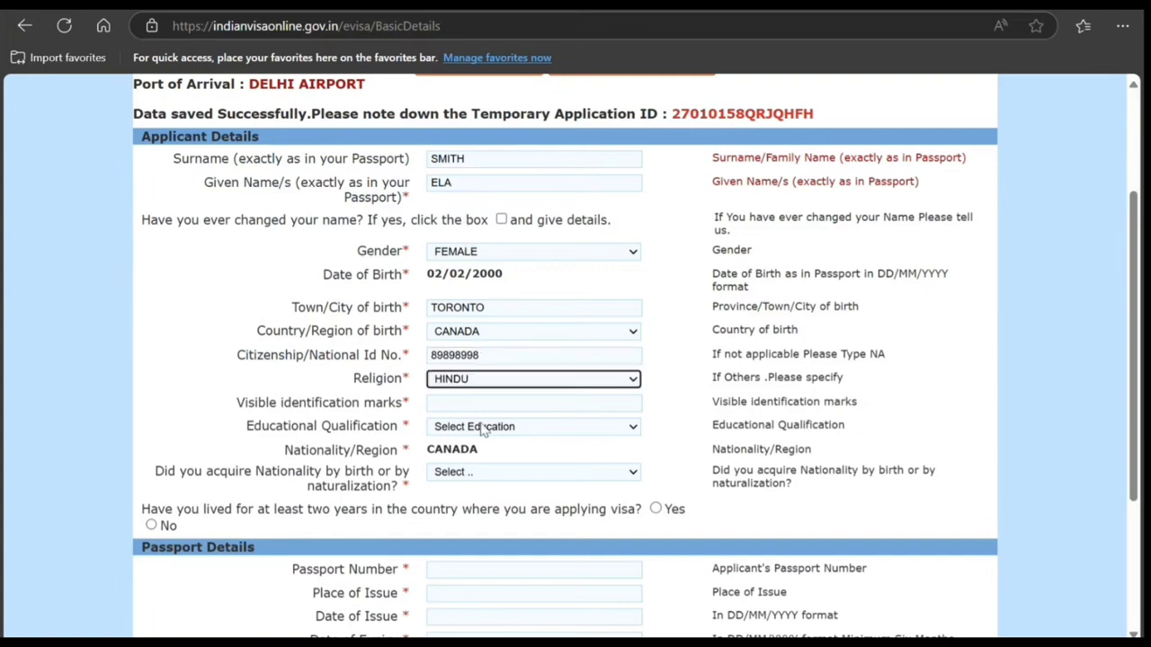
# Step: Enter "Mole on right hand" as the visible identification mark and set the educational qualification to Graduate
pyautogui.click(472, 405)
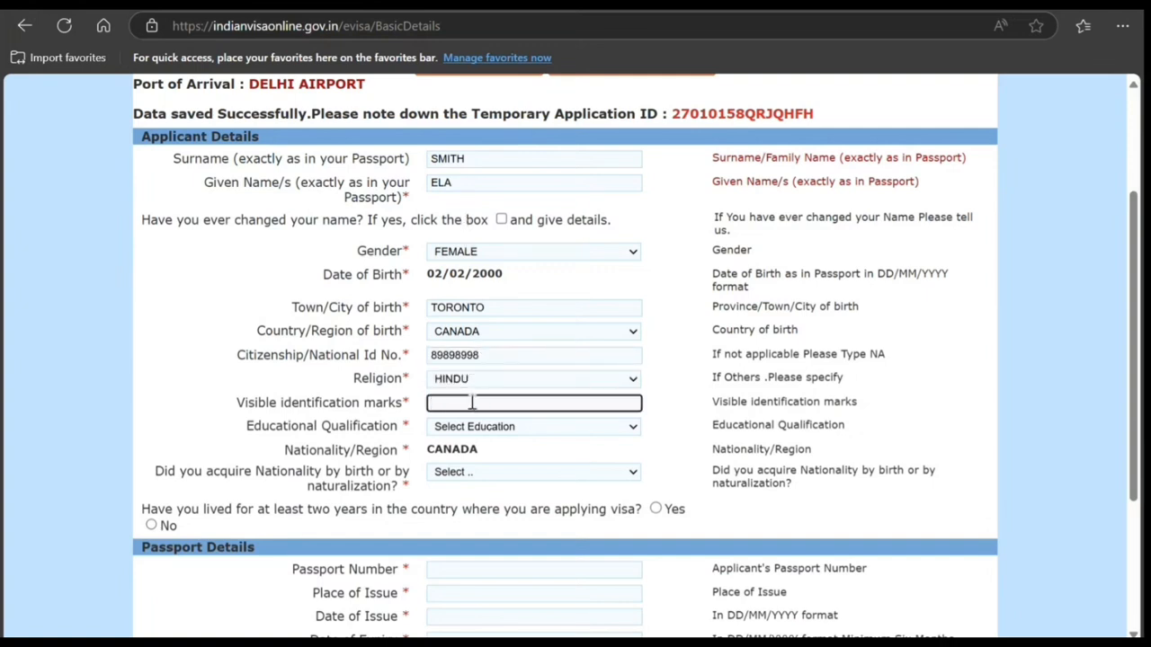
pyautogui.write('Mole')
pyautogui.write('h')
pyautogui.write('and')
pyautogui.click(482, 440)
pyautogui.click(469, 255)
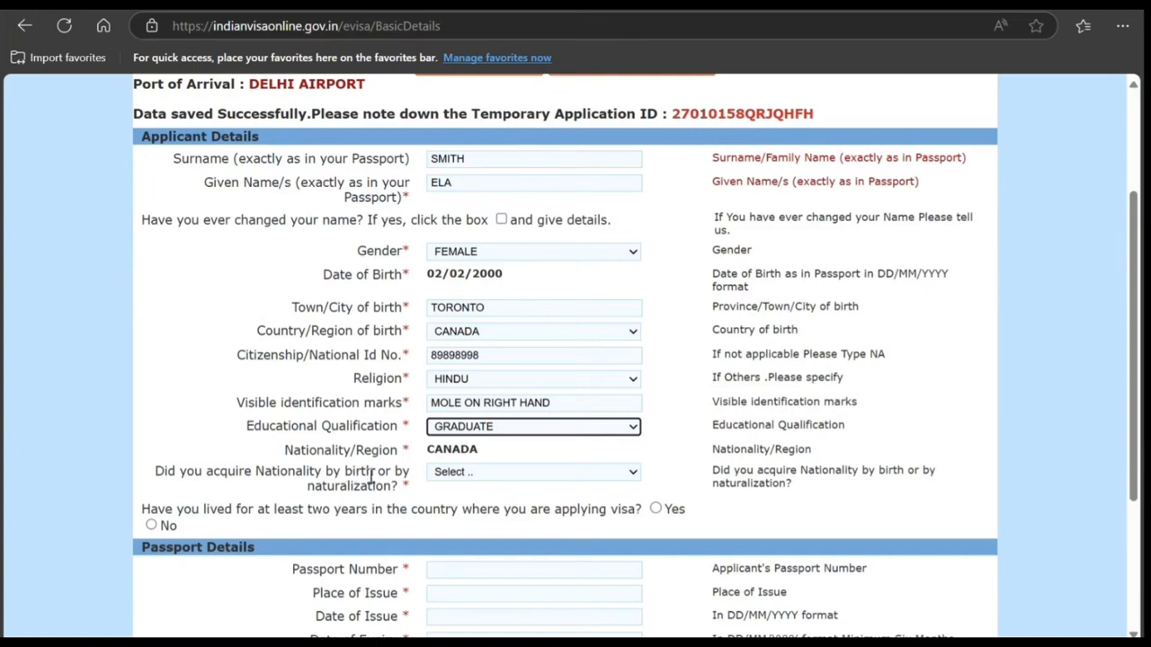
# Step: Set nationality as acquired By Birth and answer Yes to having lived two years in the country of application
pyautogui.click(460, 477)
pyautogui.click(458, 525)
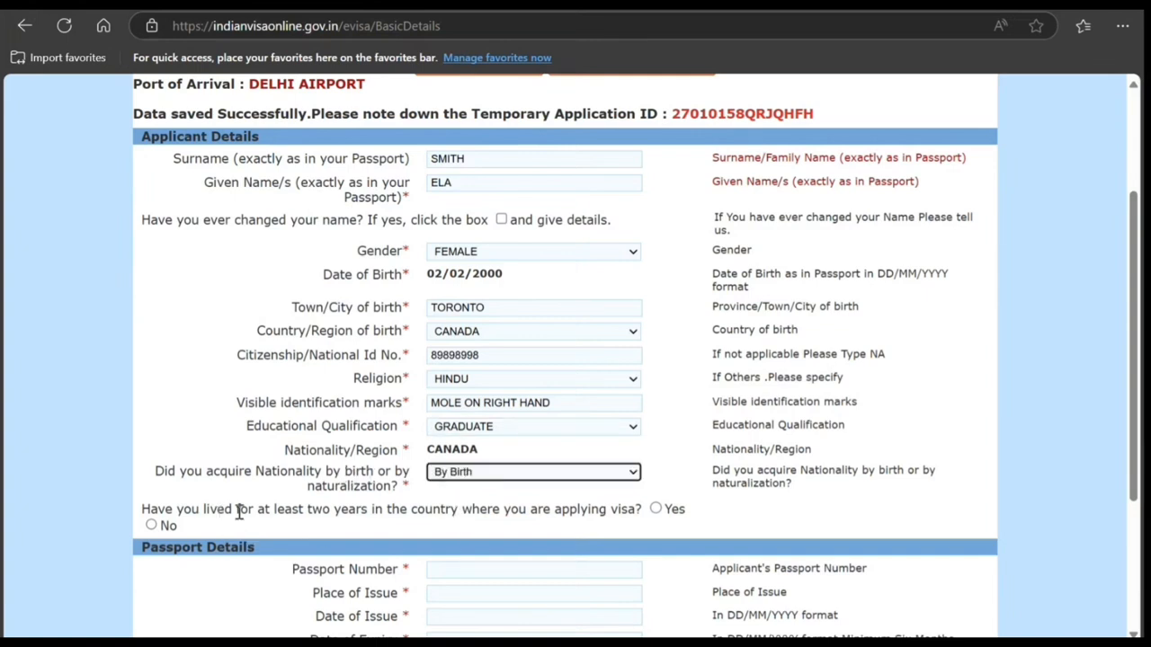
pyautogui.click(656, 509)
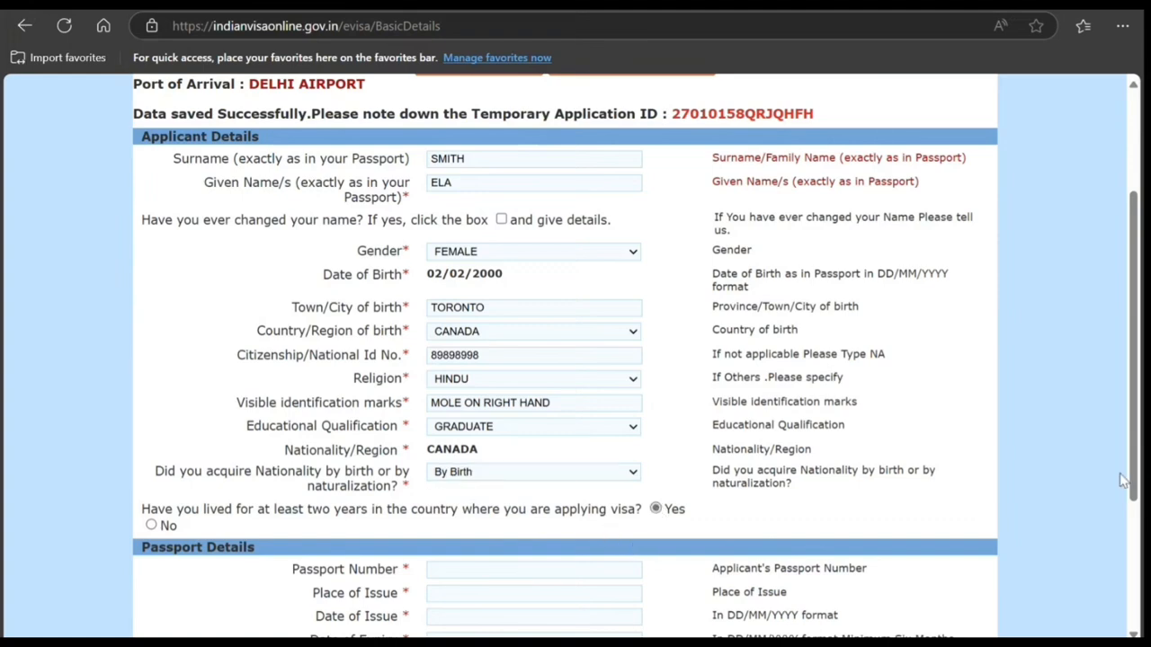
# Step: Enter the applicant's passport number in the Passport Details section
pyautogui.scroll(-2, 78, 289)
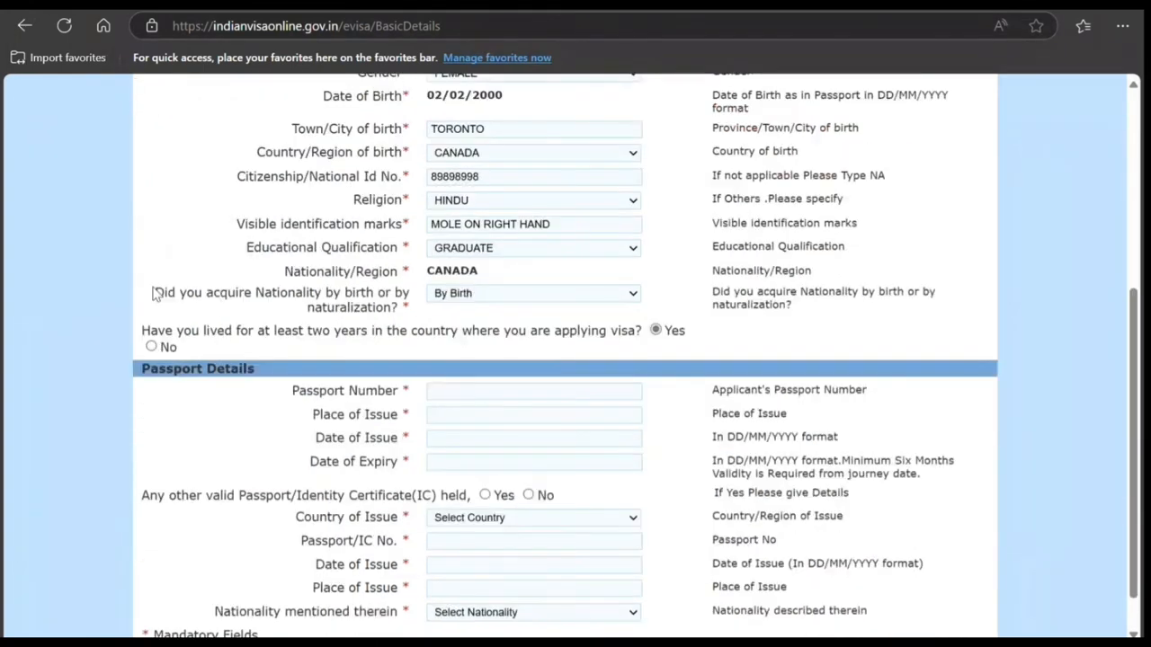
pyautogui.click(445, 391)
pyautogui.write('K898989898')
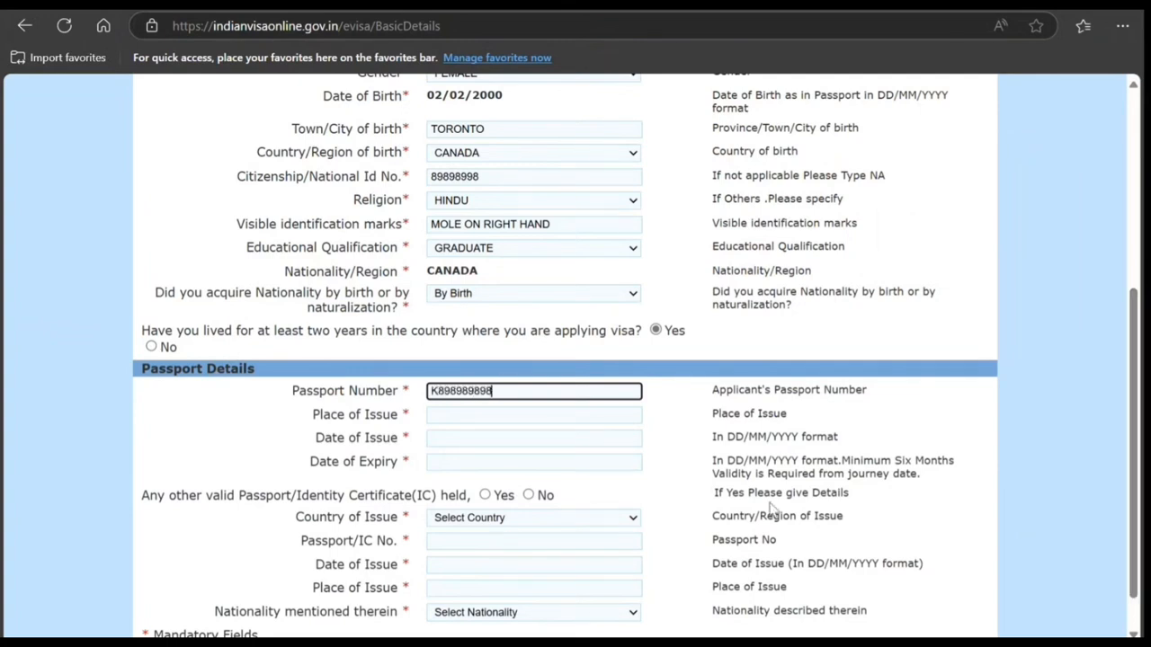
# Step: Enter Toronto as the passport's place of issue and set its date of issue to 01/02/2025
pyautogui.click(573, 417)
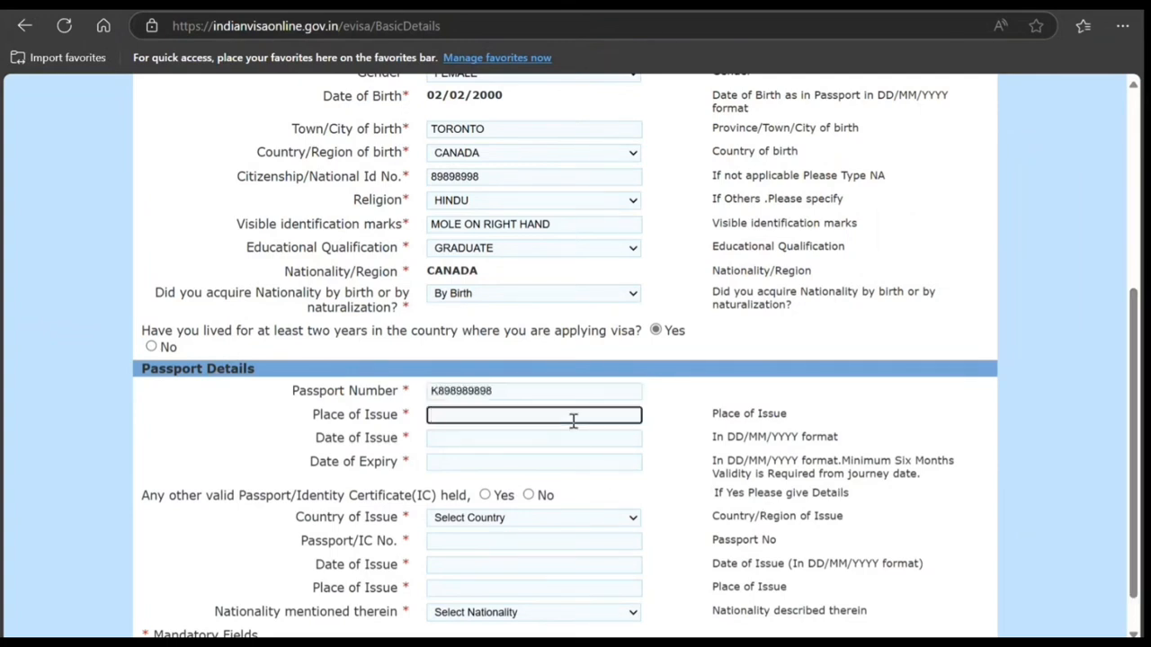
pyautogui.write('Toronto')
pyautogui.press('Tab')
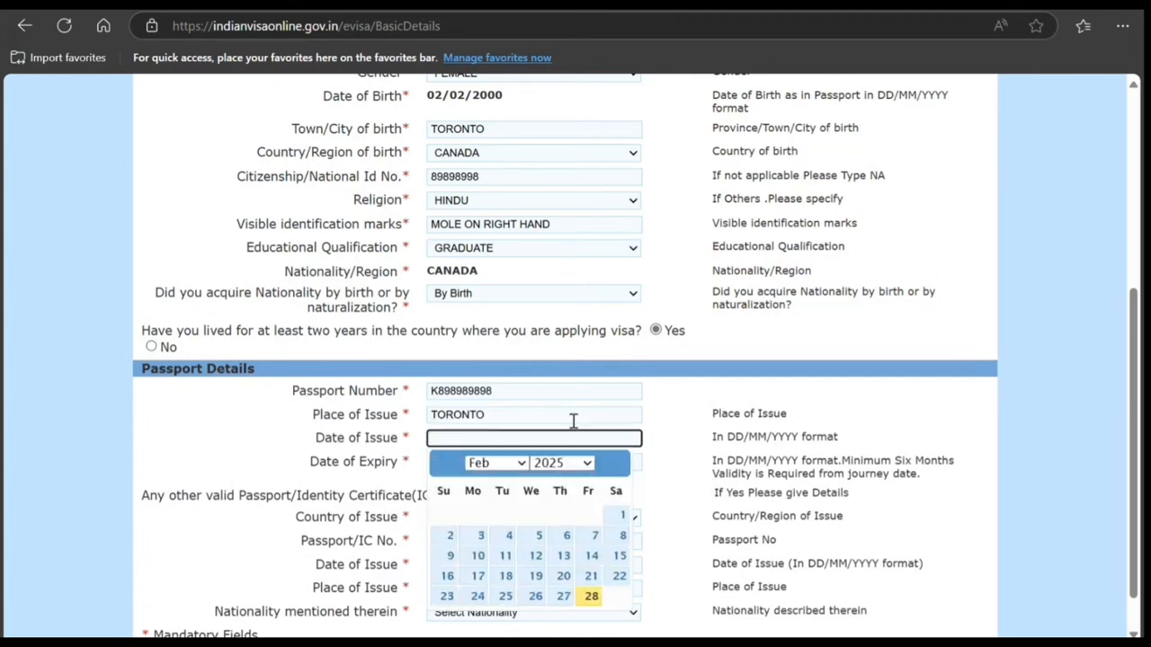
pyautogui.click(619, 514)
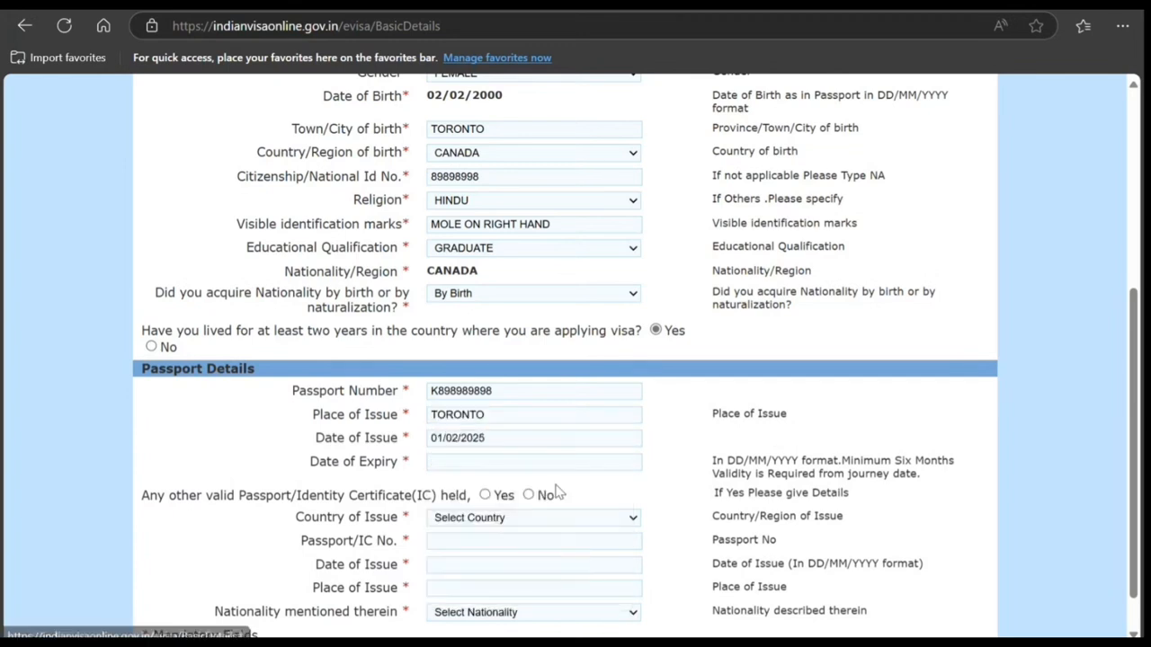
# Step: Set the passport's expiry date to 01/02/2035, and save and continue with No for any other valid passport or identity certificate
pyautogui.click(552, 461)
pyautogui.click(586, 487)
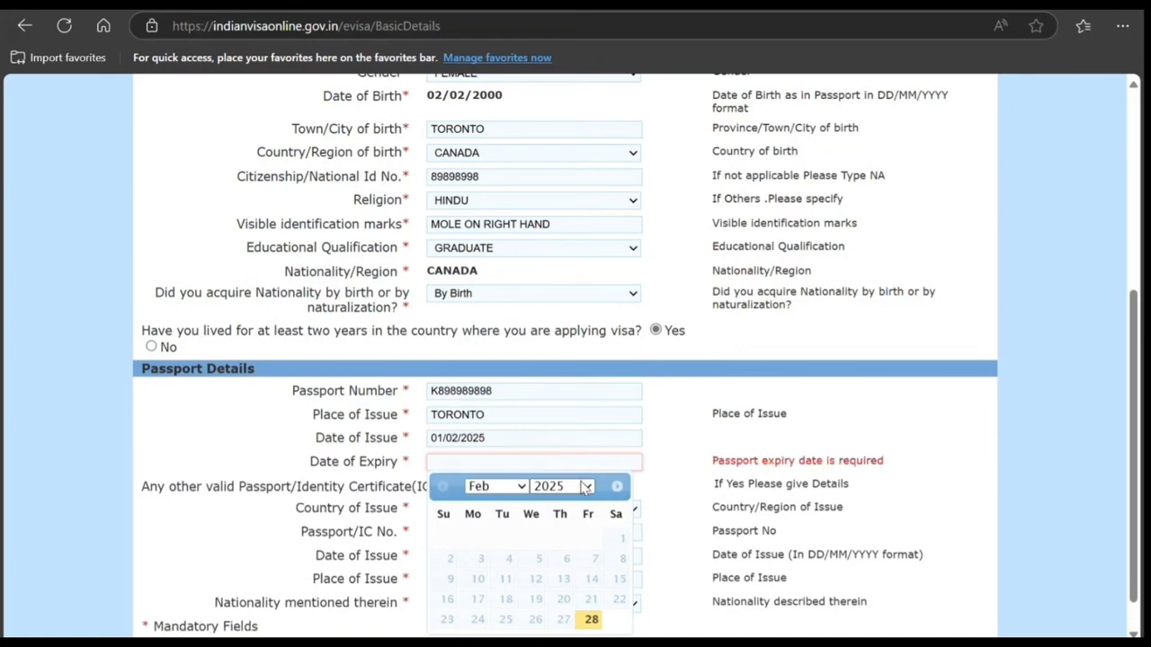
pyautogui.click(567, 277)
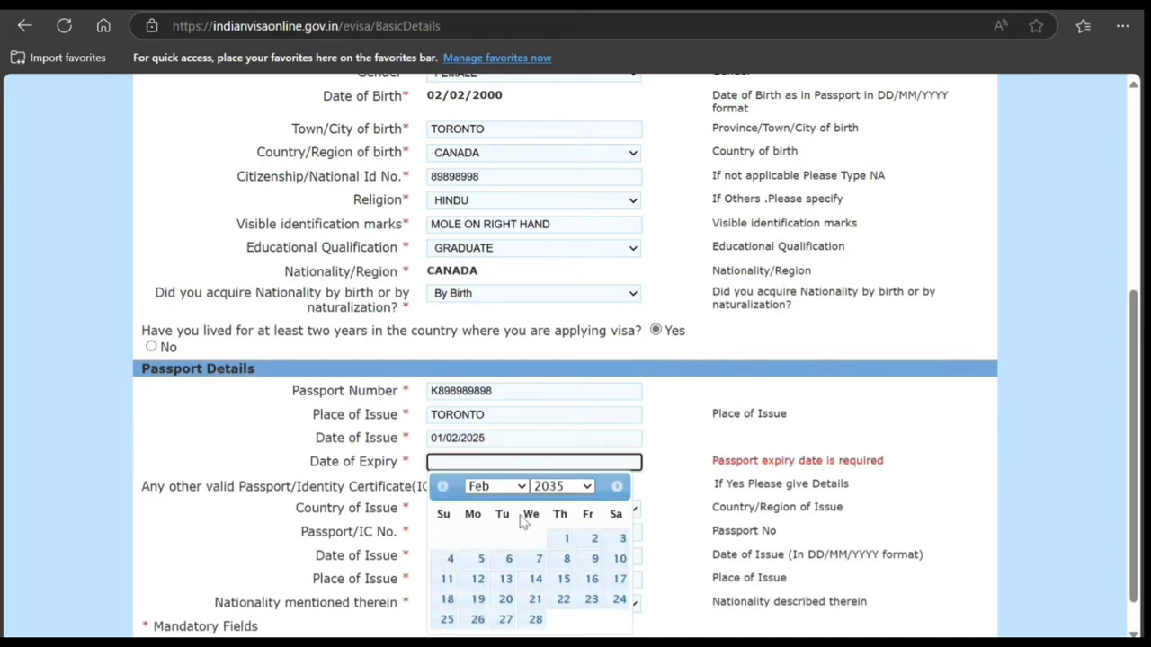
pyautogui.click(557, 542)
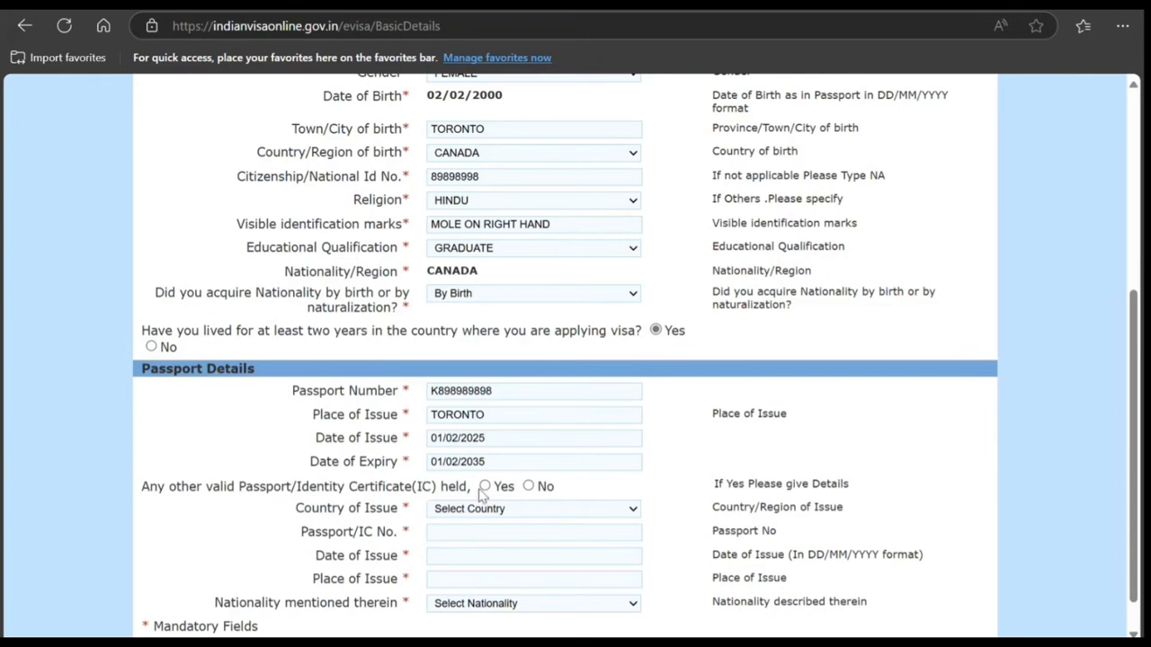
pyautogui.click(527, 486)
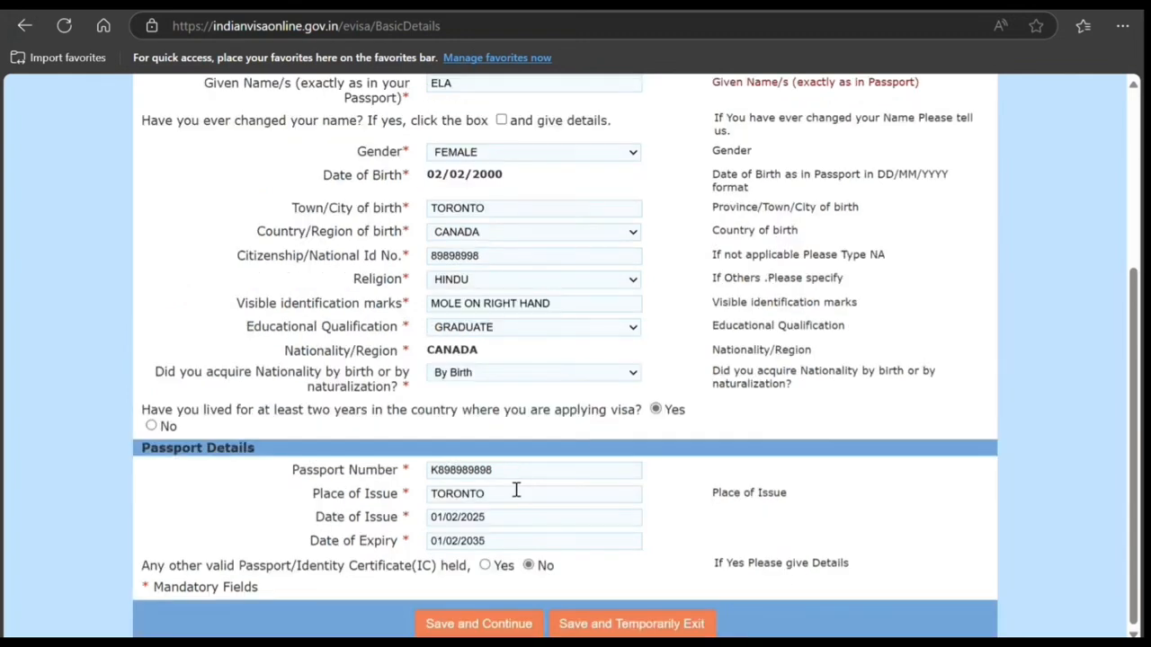
pyautogui.click(449, 624)
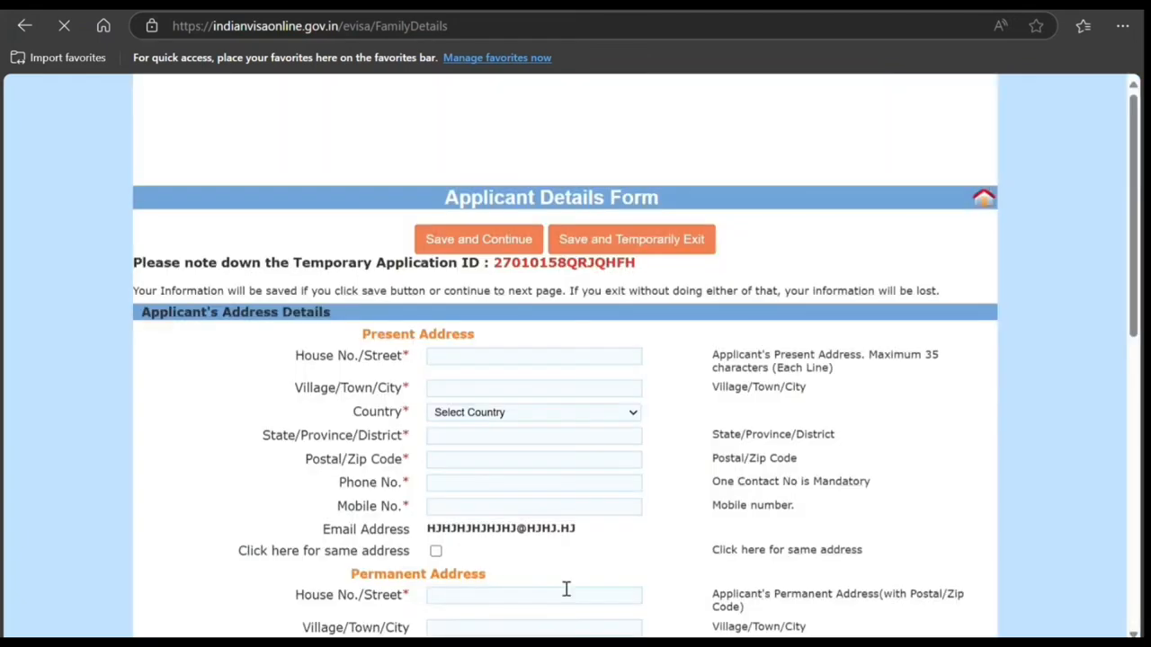
# Step: Enter the applicant's present street address, town, province and postal code, with Canada as the country
pyautogui.scroll(-2, 566, 588)
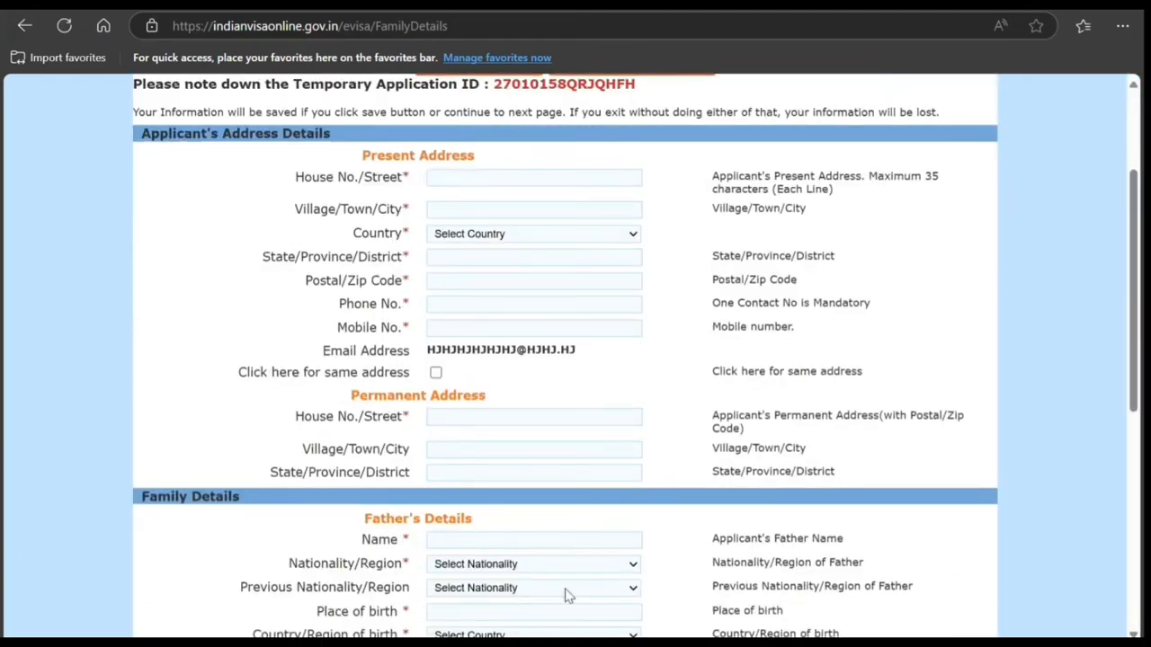
pyautogui.click(472, 180)
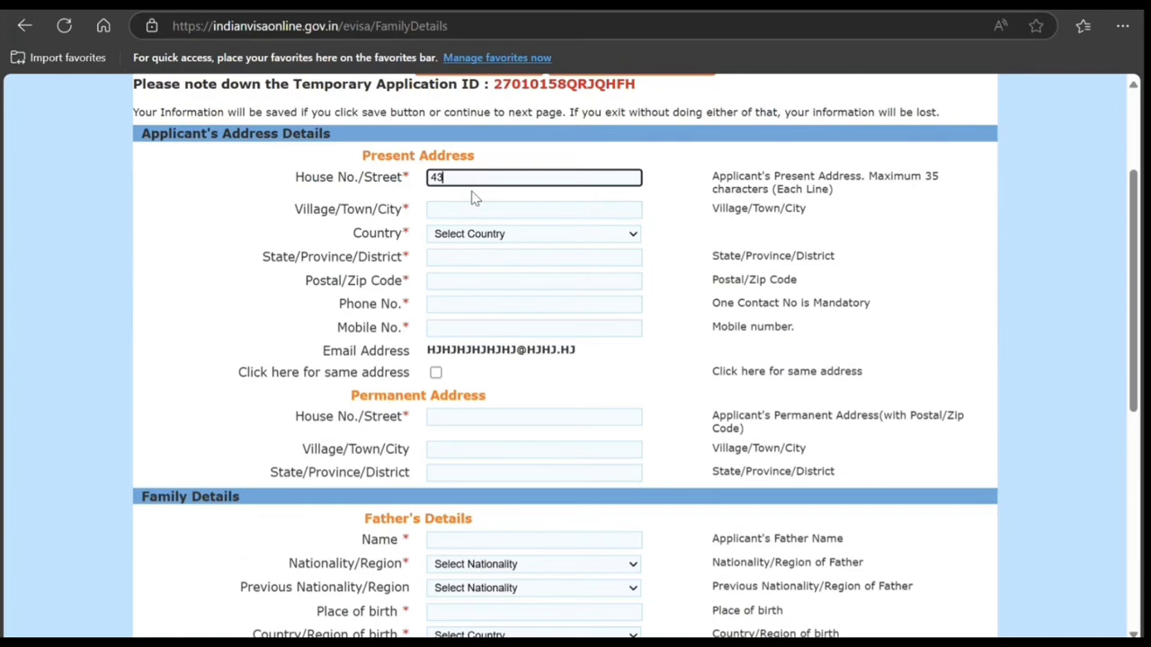
pyautogui.click(471, 211)
pyautogui.write('eferfer')
pyautogui.click(474, 239)
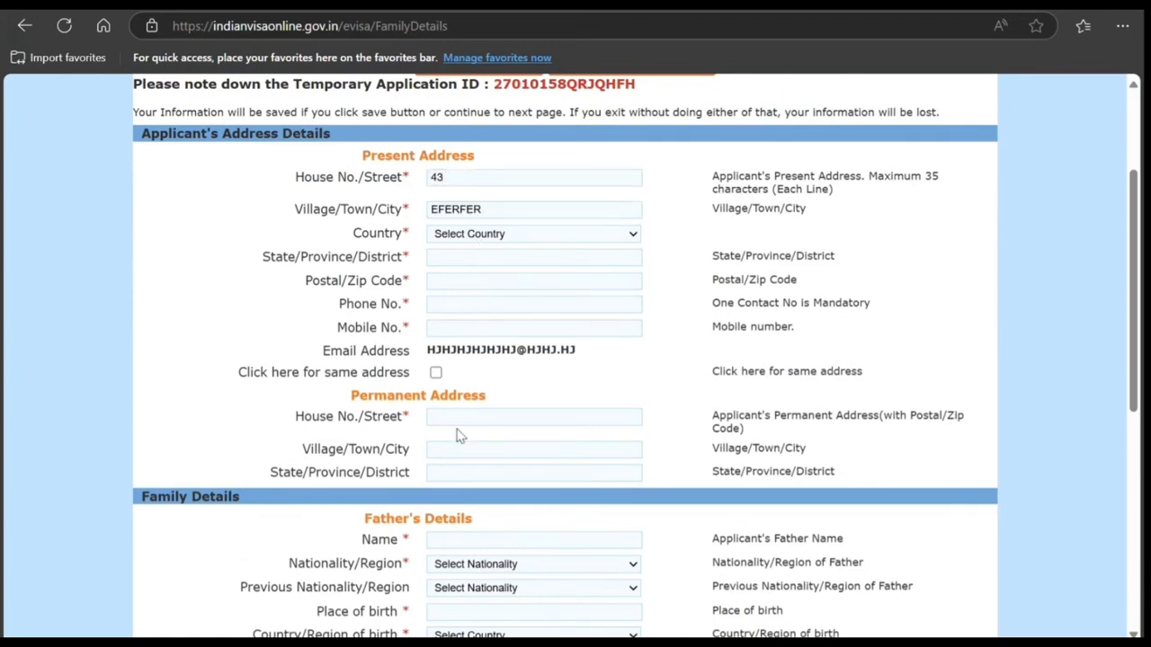
pyautogui.click(465, 277)
pyautogui.click(464, 261)
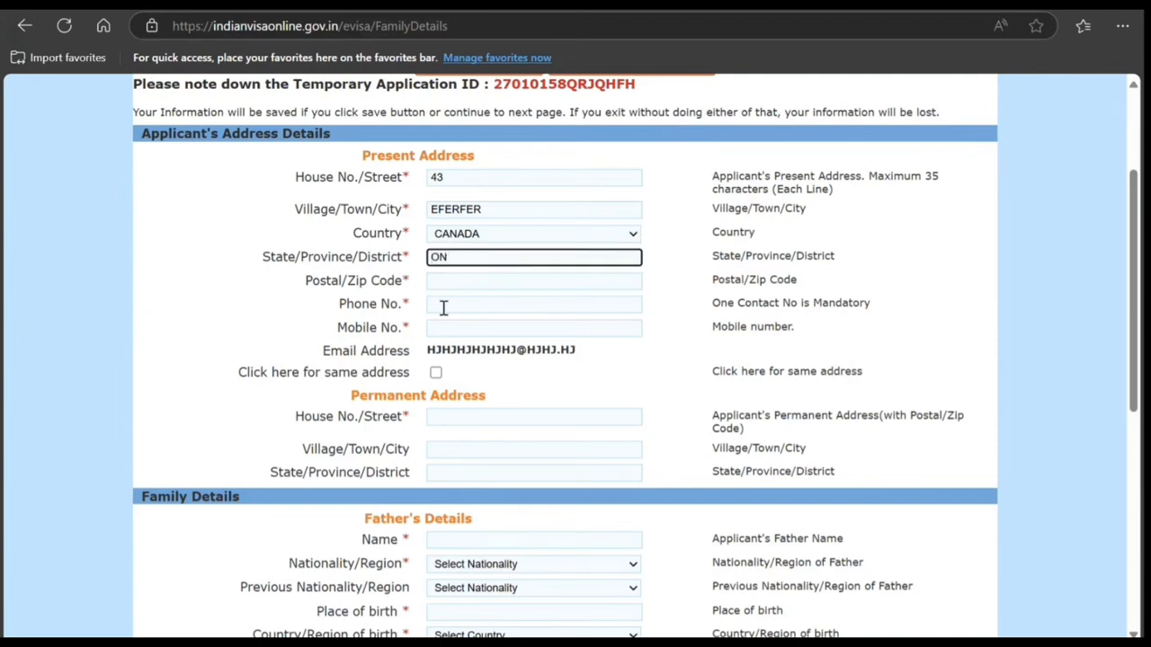
pyautogui.click(447, 281)
pyautogui.write('79898')
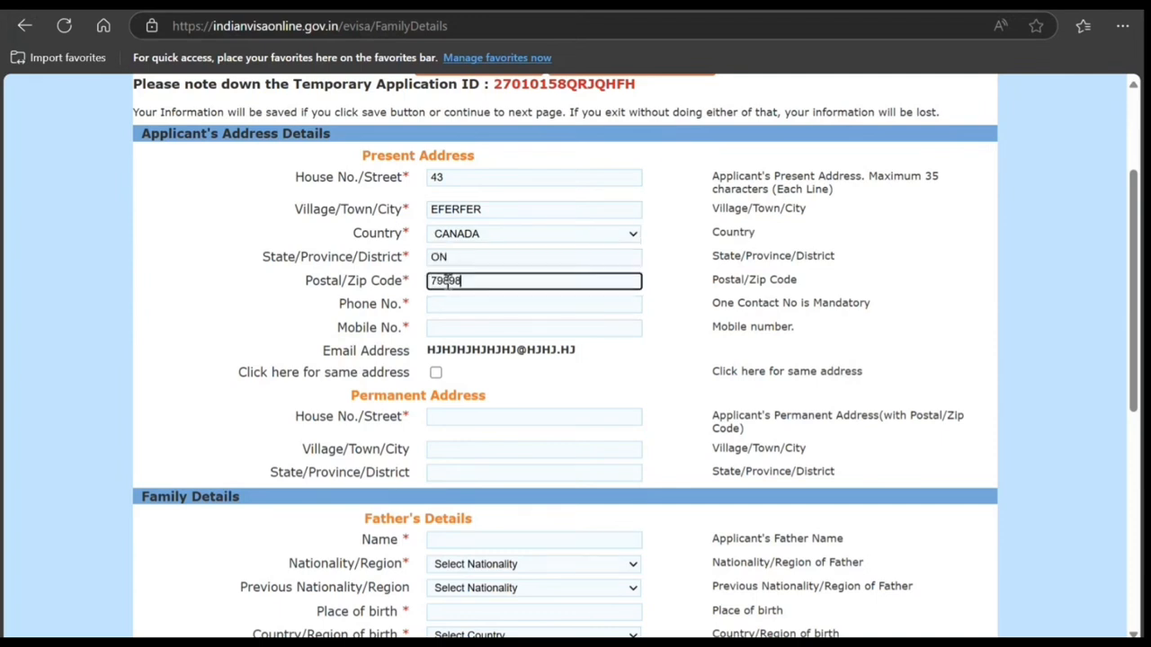
pyautogui.write('98')
# Step: Enter the applicant's phone and mobile numbers and mark the permanent address as the same as the present one
pyautogui.click(492, 306)
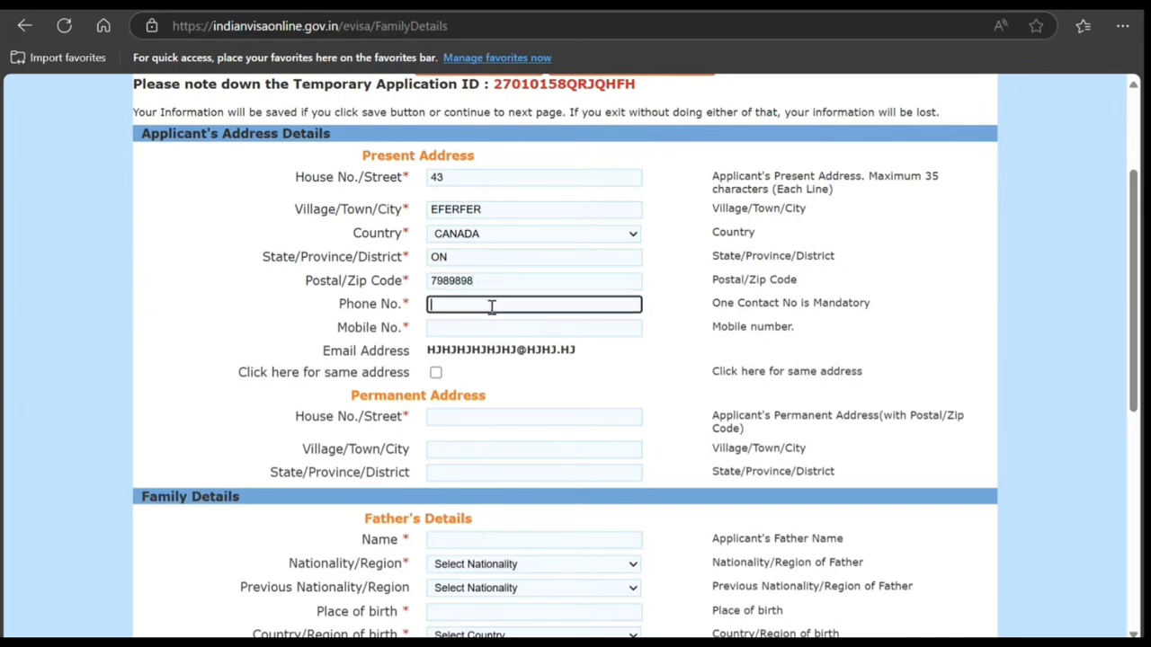
pyautogui.write('89898988')
pyautogui.press('Tab')
pyautogui.write('898989')
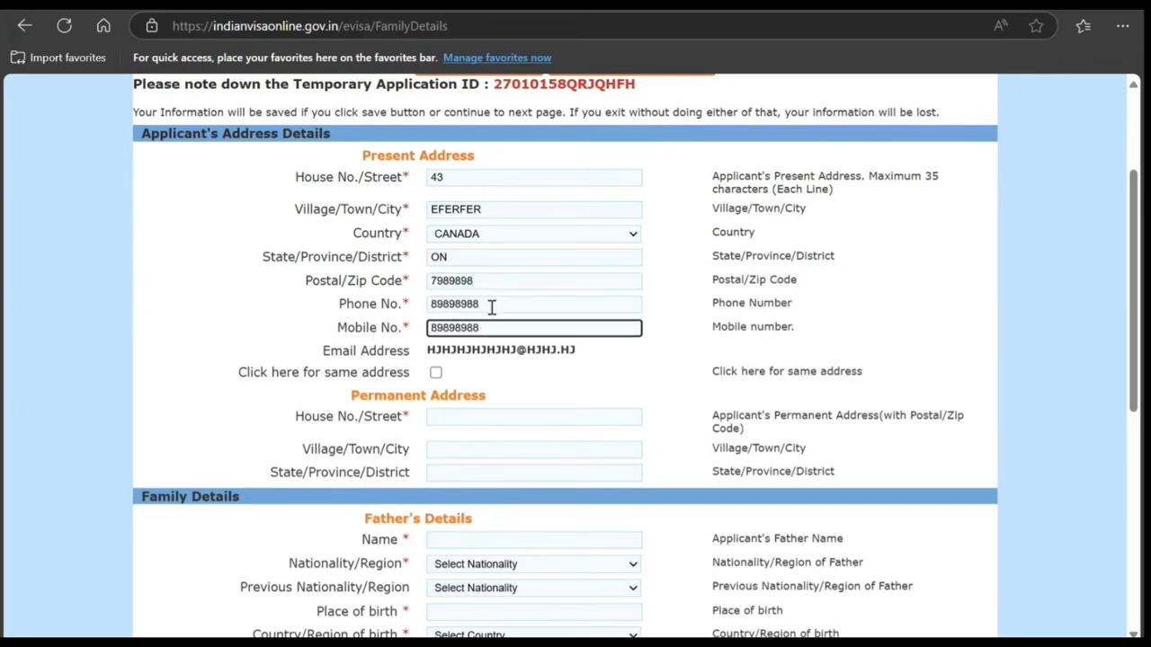
pyautogui.click(435, 372)
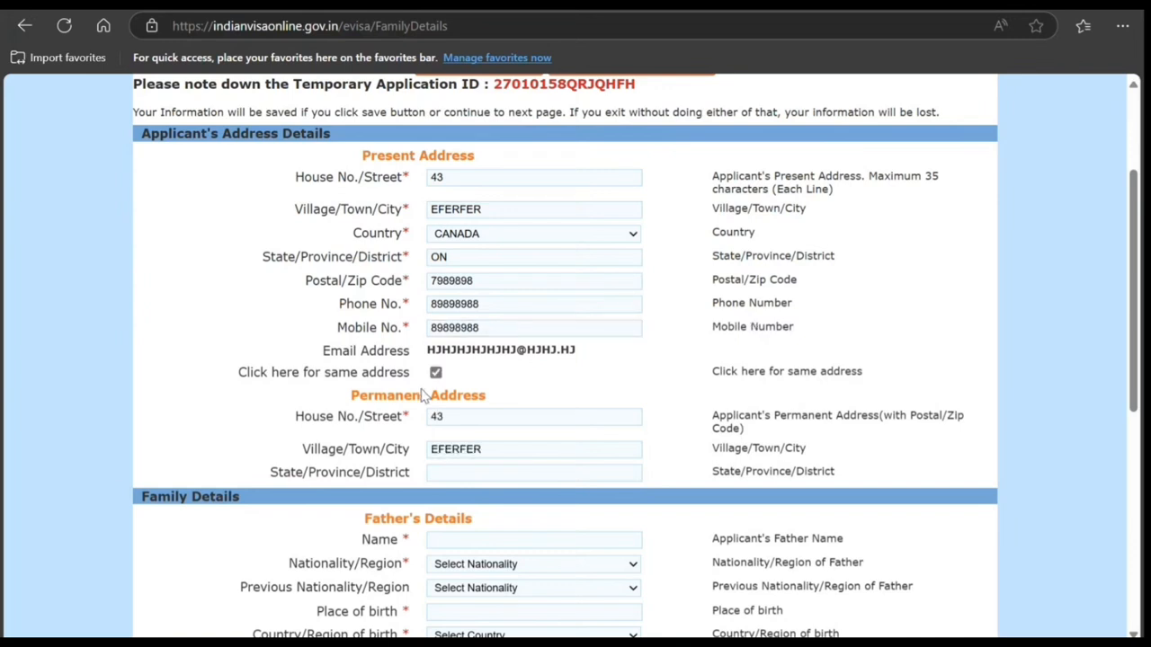
# Step: Enter the father's full name in Family Details and set his nationality to Canada
pyautogui.scroll(-2, 496, 380)
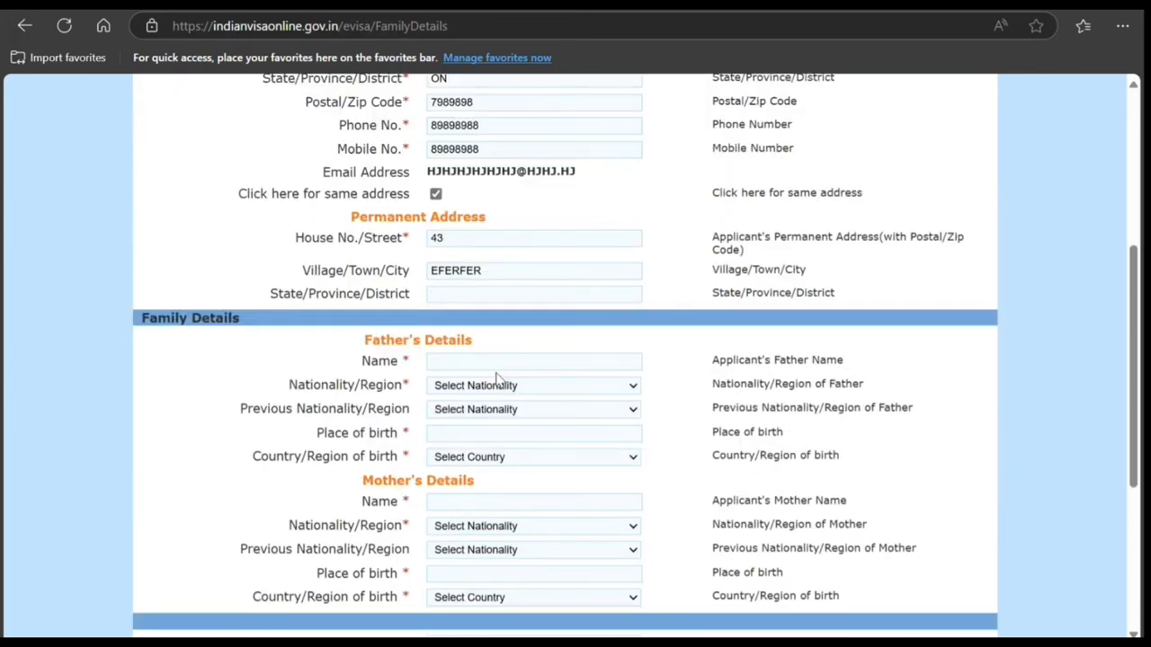
pyautogui.click(490, 360)
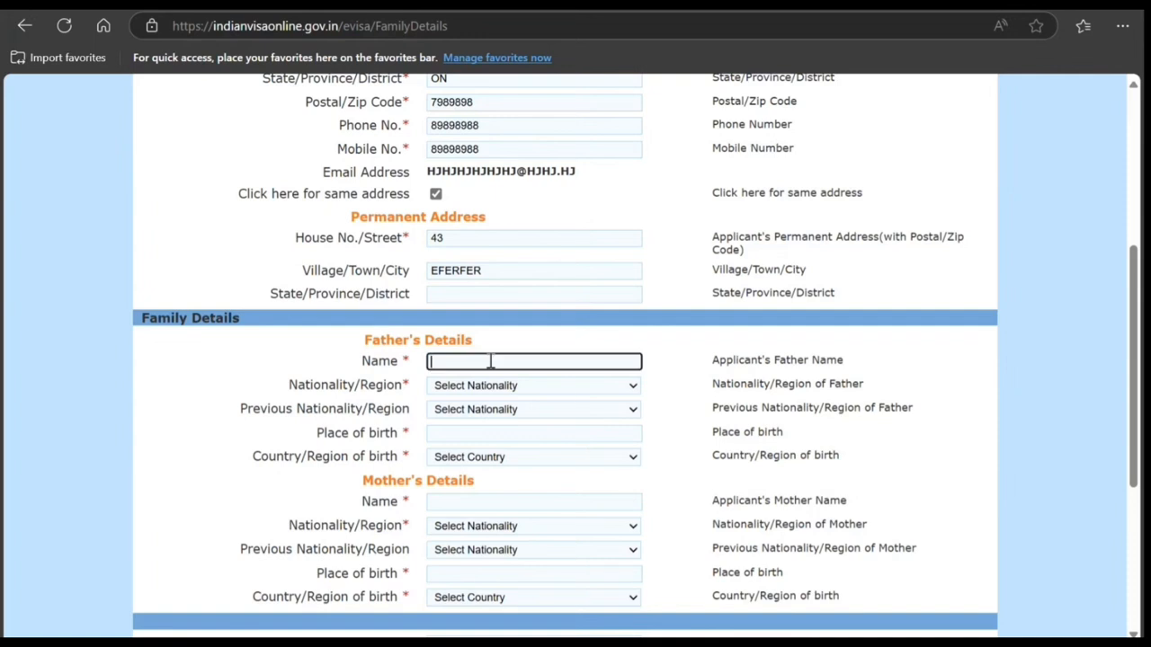
pyautogui.click(570, 459)
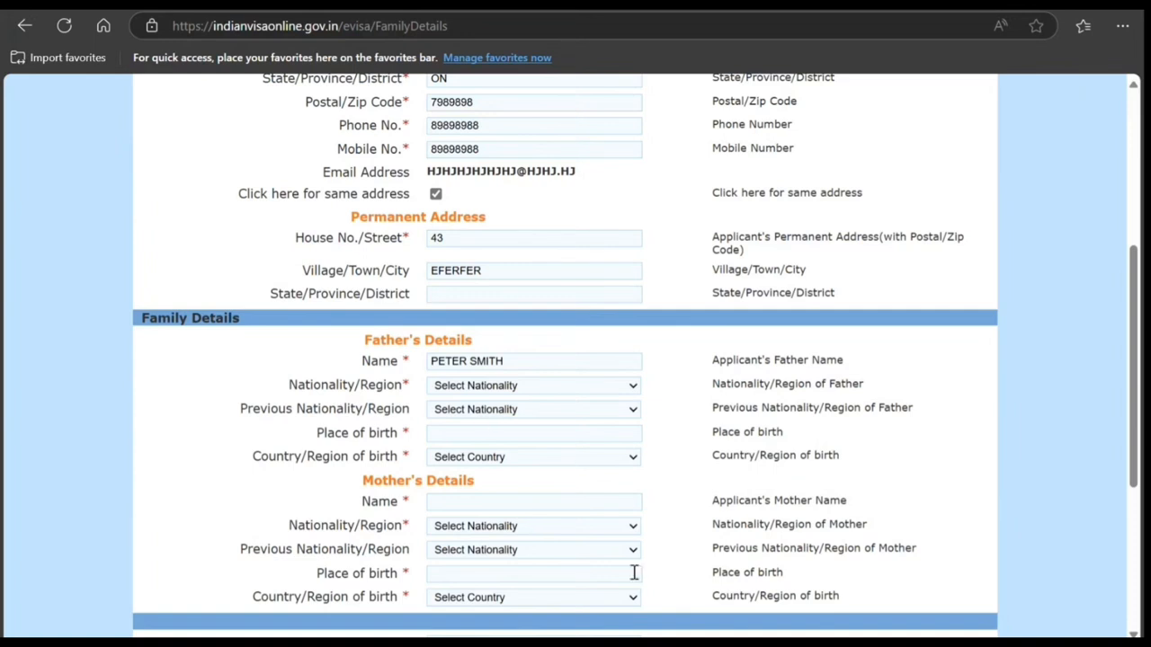
pyautogui.click(645, 496)
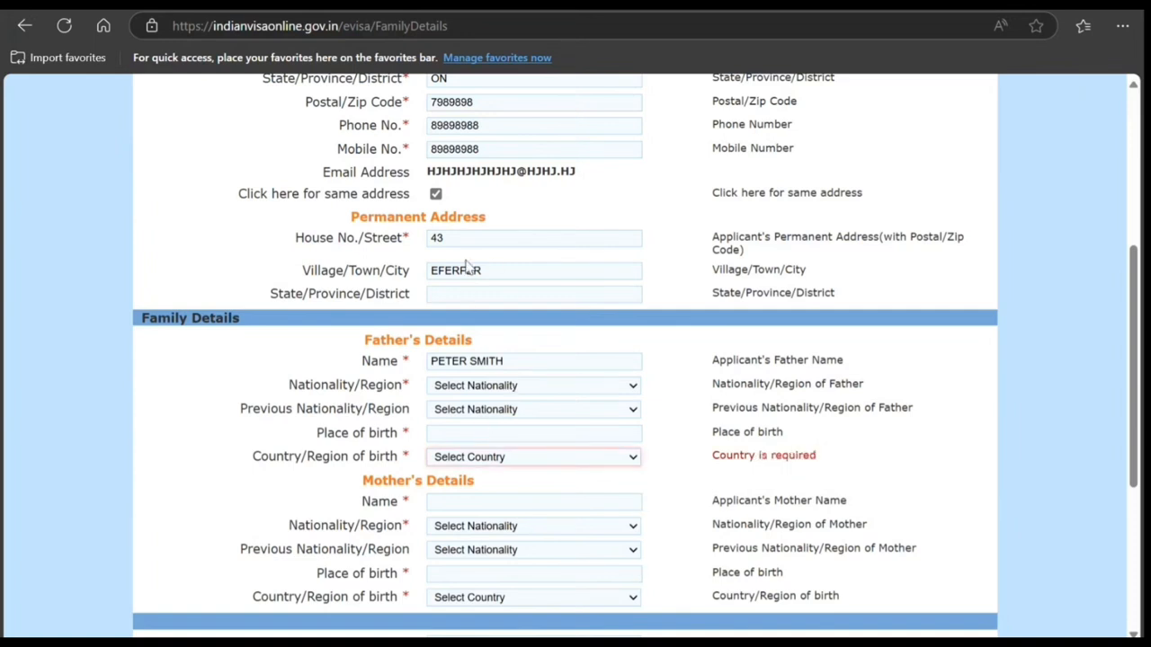
pyautogui.click(464, 189)
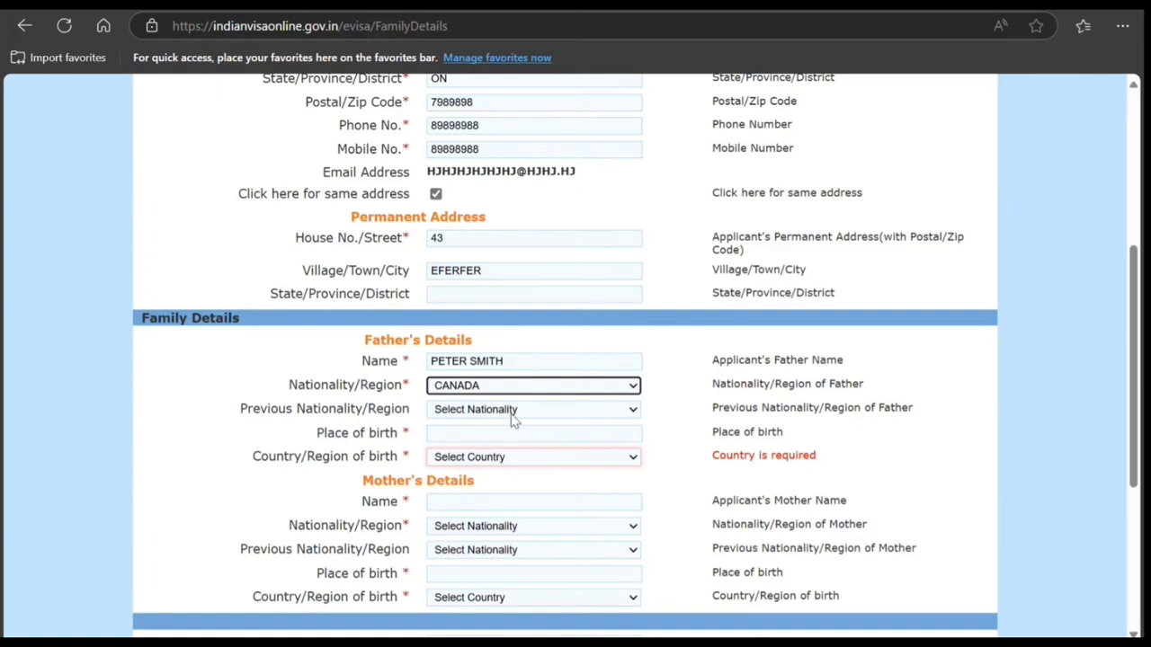
# Step: Enter Toronto as the father's place of birth and choose Canada as his country of birth
pyautogui.click(472, 436)
pyautogui.write('Toronto')
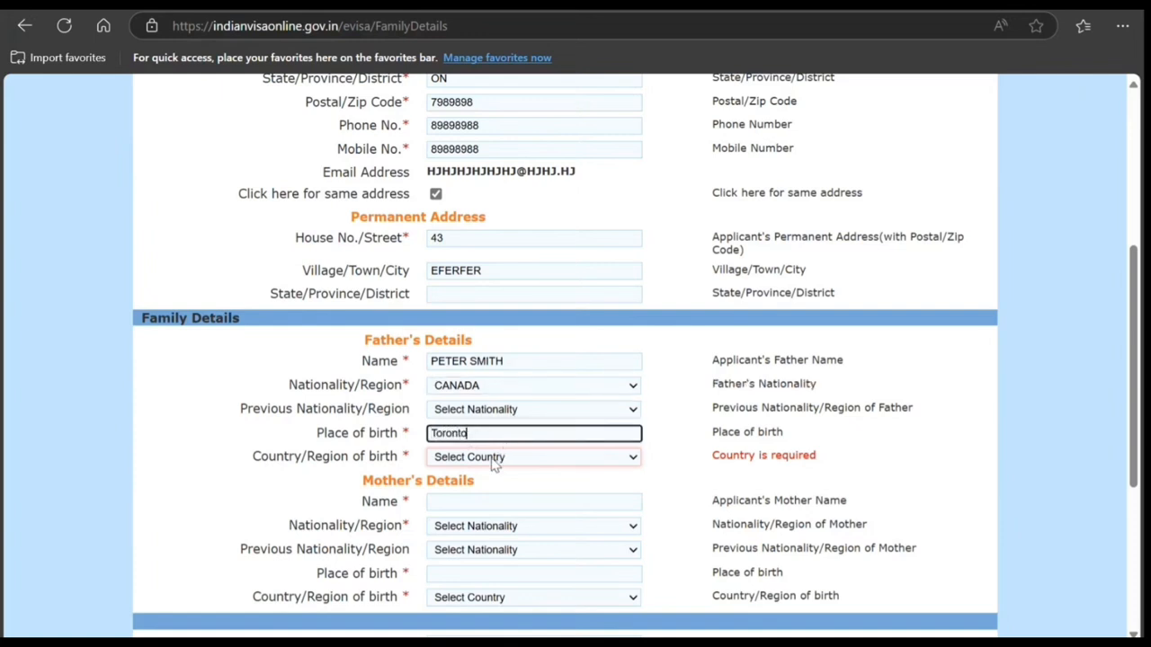
pyautogui.click(491, 459)
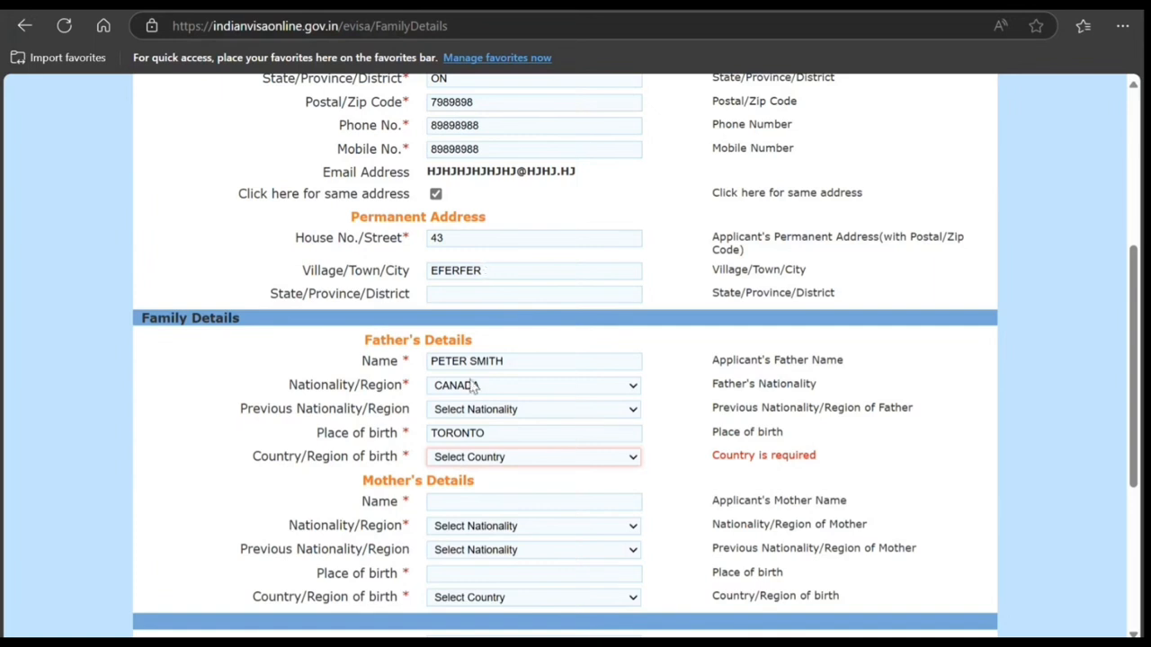
pyautogui.click(475, 414)
# Step: Enter the mother's full name and set her nationality to Canada
pyautogui.click(458, 502)
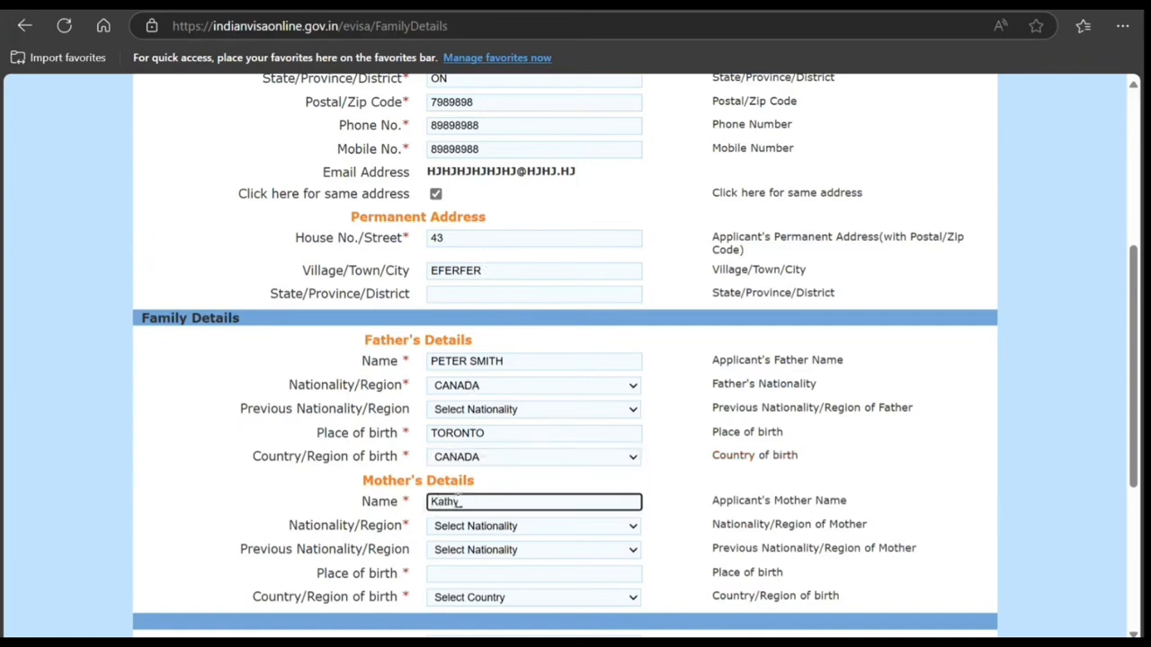
pyautogui.click(460, 529)
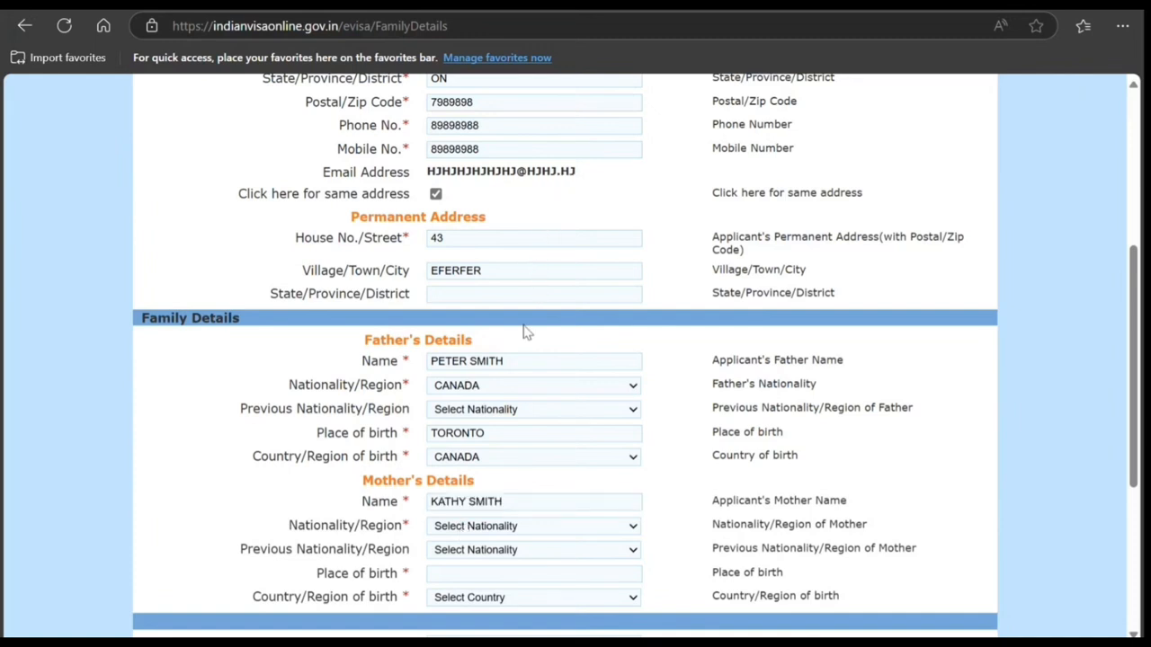
pyautogui.click(491, 406)
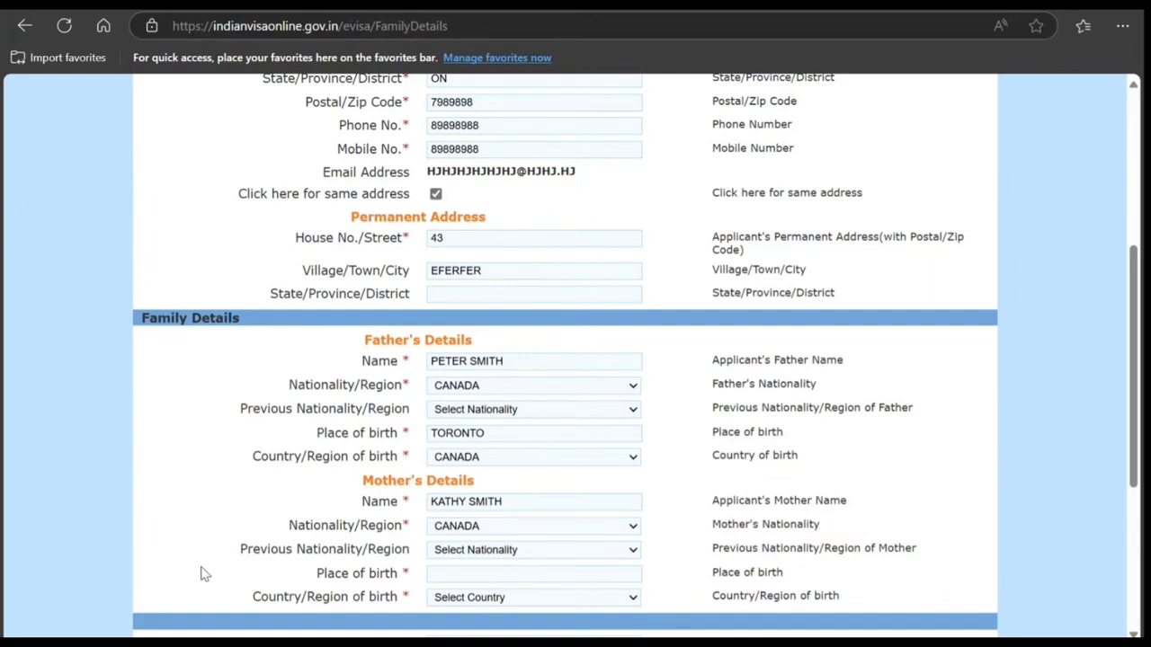
# Step: Enter Toronto as the mother's place of birth and choose Canada as her country of birth
pyautogui.click(499, 579)
pyautogui.write('T')
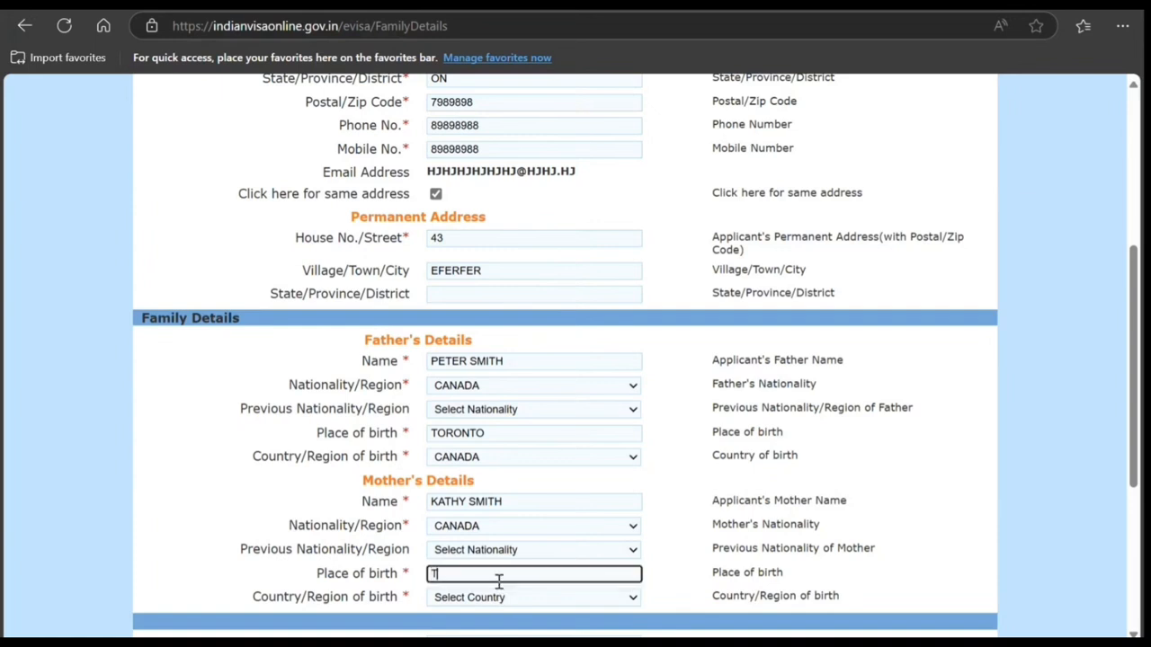
pyautogui.write('oronto')
pyautogui.press('Tab')
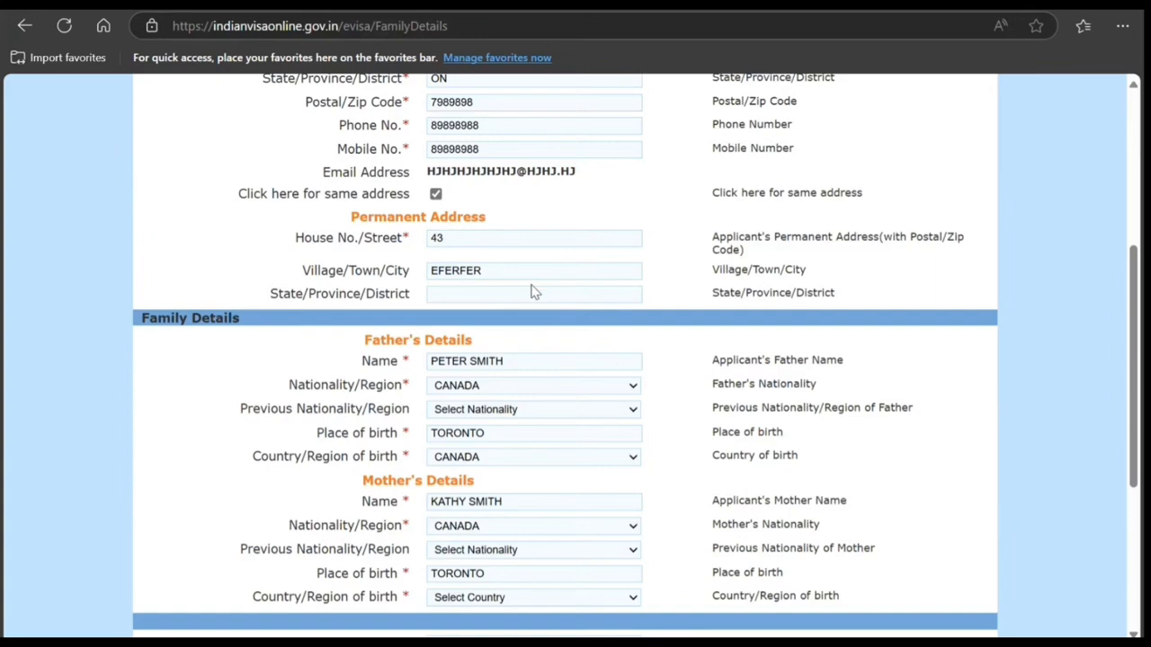
pyautogui.write('canada')
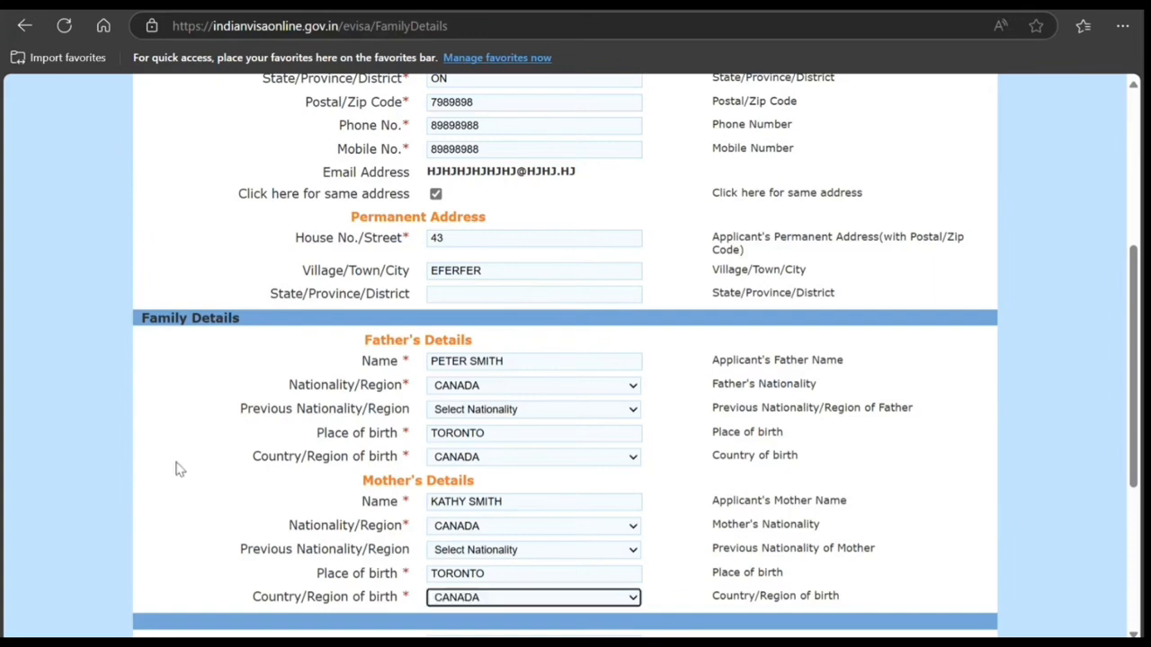
# Step: Set the applicant's marital status to Married
pyautogui.scroll(-2, 178, 467)
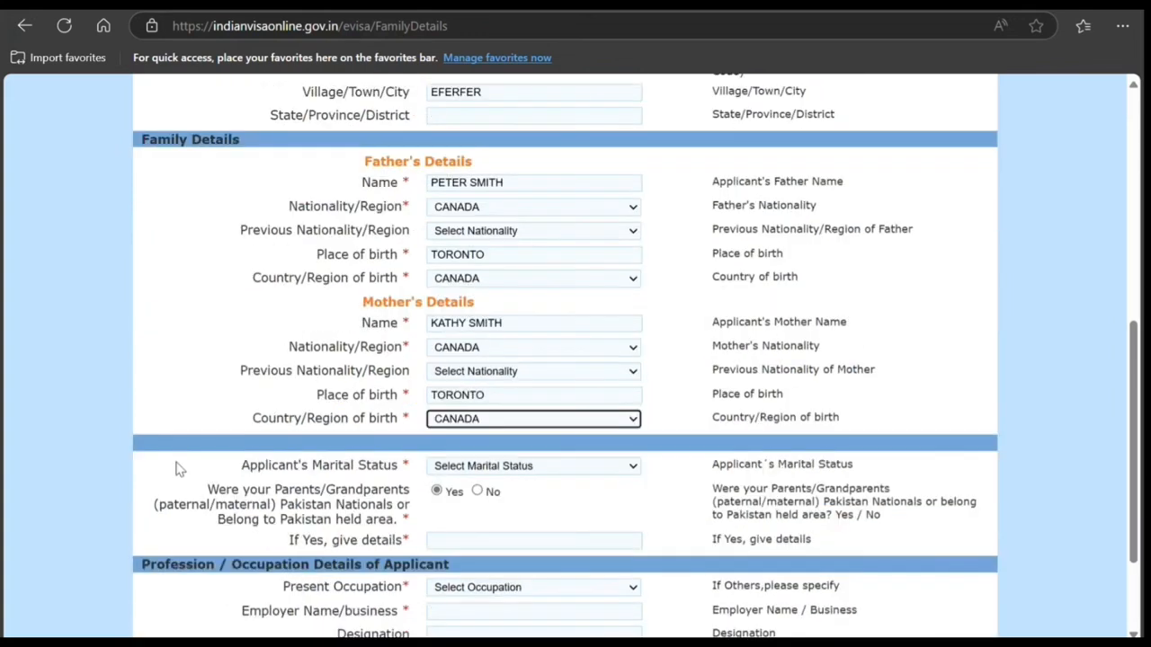
pyautogui.click(464, 477)
pyautogui.click(452, 531)
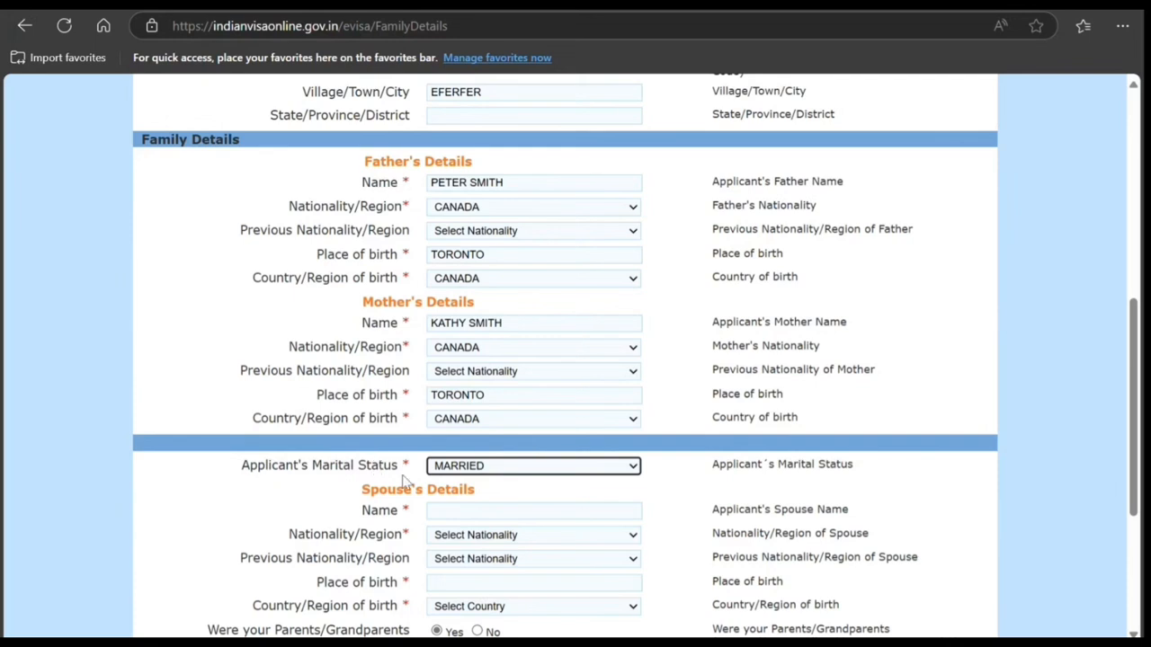
# Step: Enter the spouse's full name in Spouse's Details and set the spouse's nationality to Canada
pyautogui.scroll(-1, 406, 476)
pyautogui.click(470, 418)
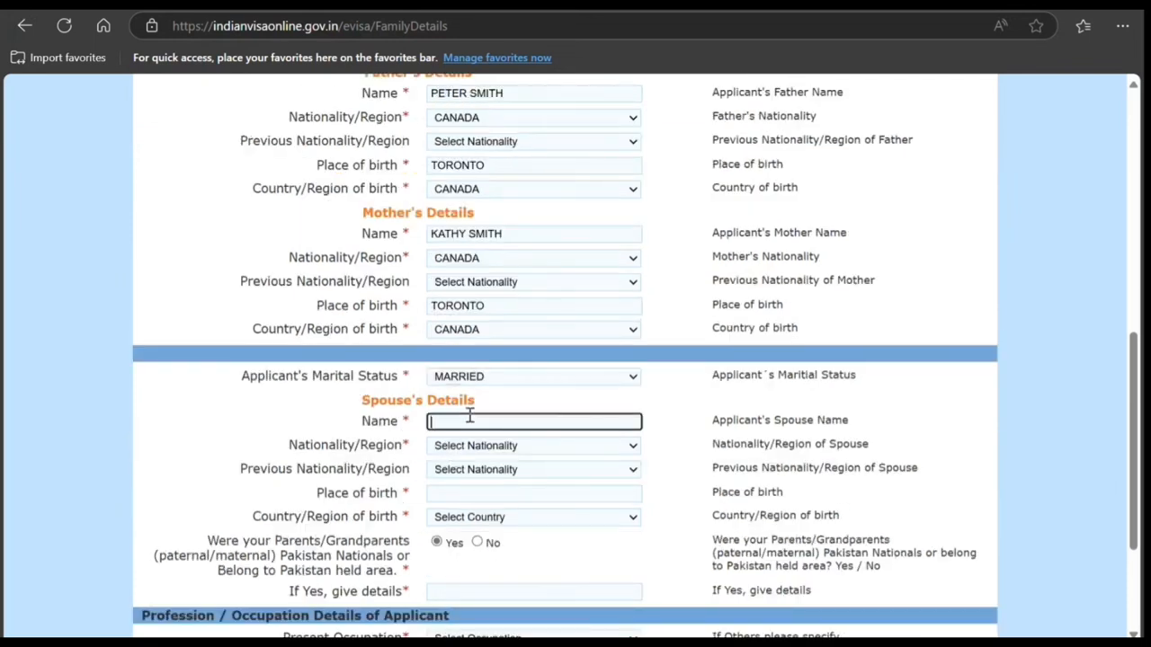
pyautogui.write('John Smith')
pyautogui.click(466, 448)
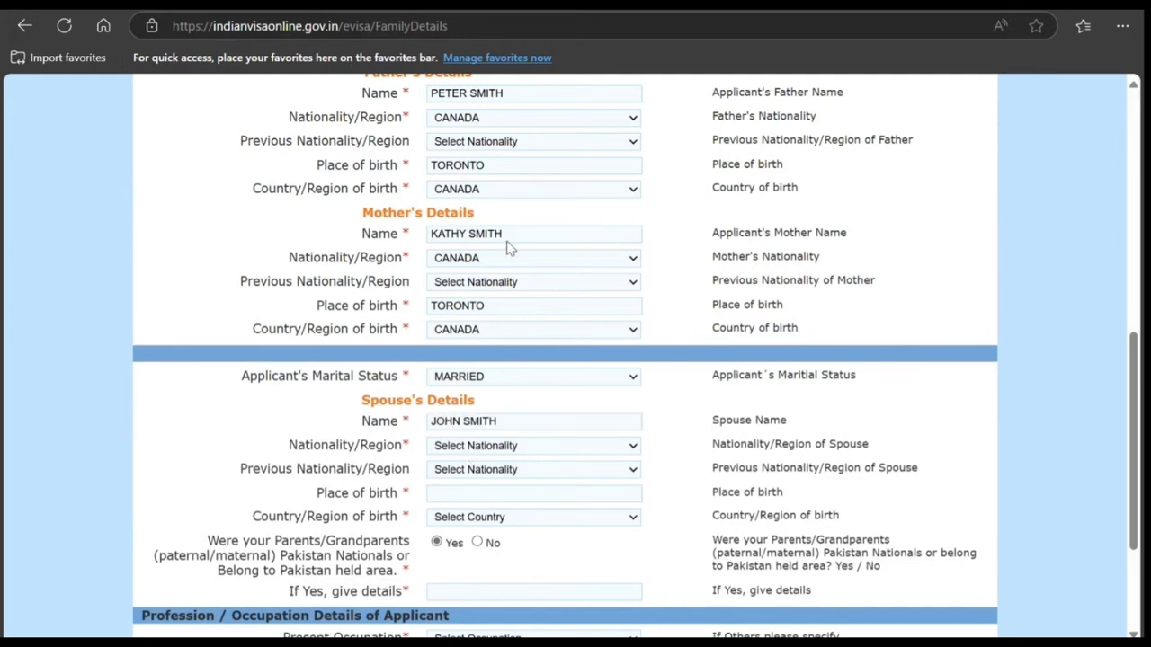
pyautogui.click(470, 401)
# Step: Set the spouse's place of birth to Toronto and country of birth to Canada, and answer No about Pakistani parents or grandparents
pyautogui.click(474, 493)
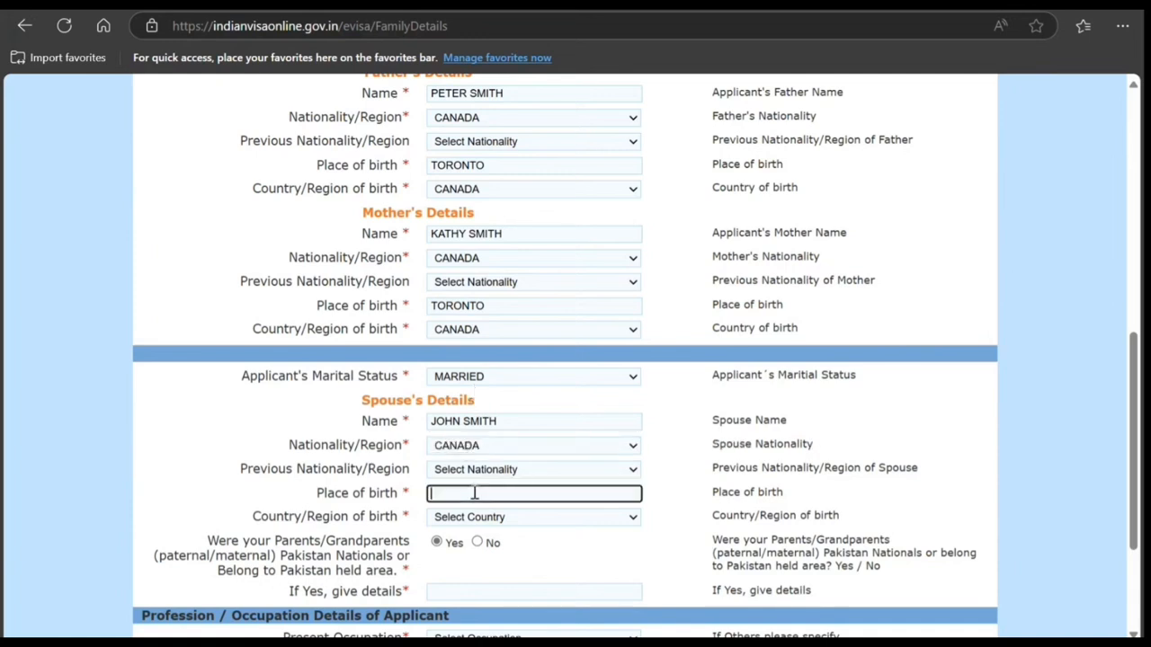
pyautogui.write('Toronto')
pyautogui.click(568, 517)
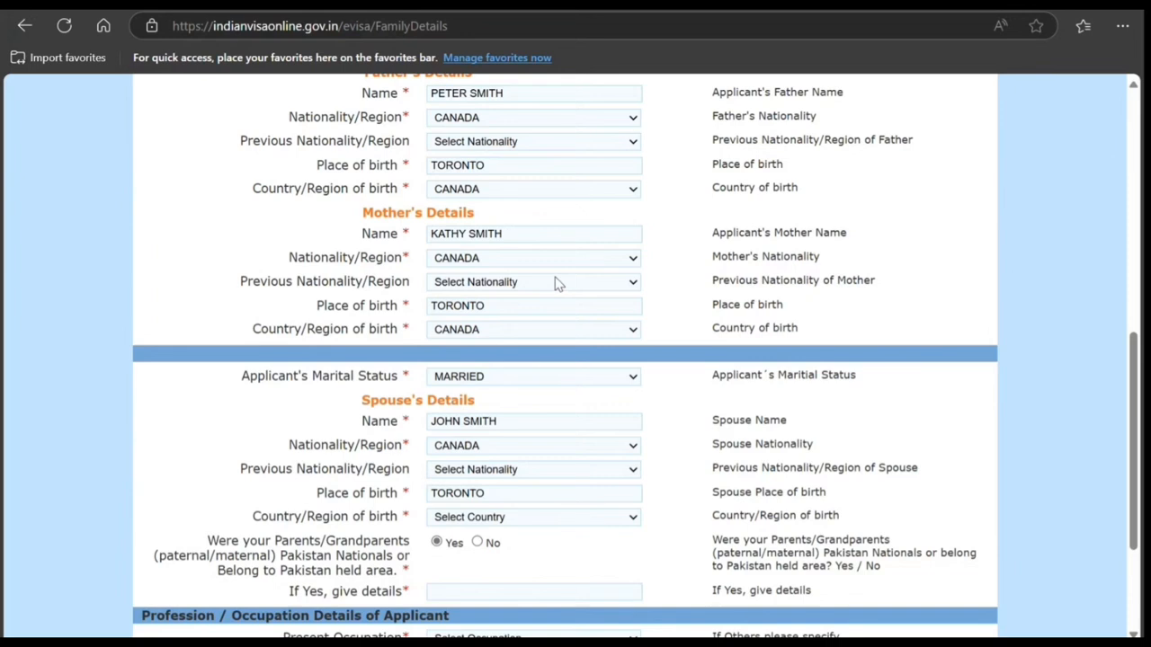
pyautogui.click(486, 130)
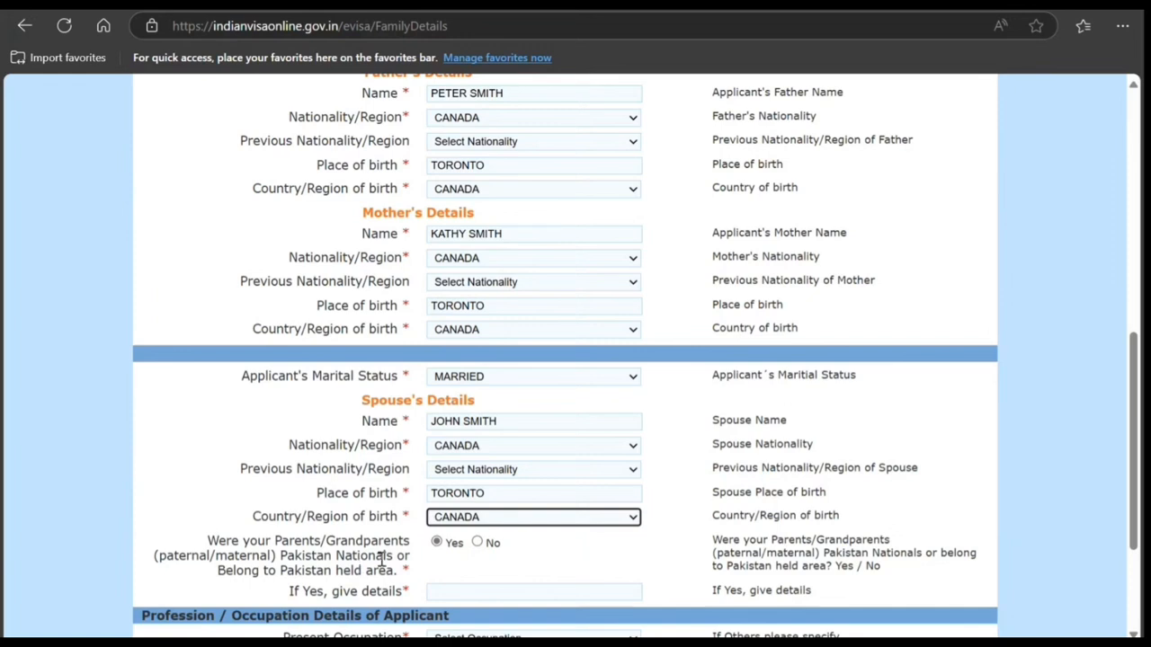
pyautogui.click(477, 542)
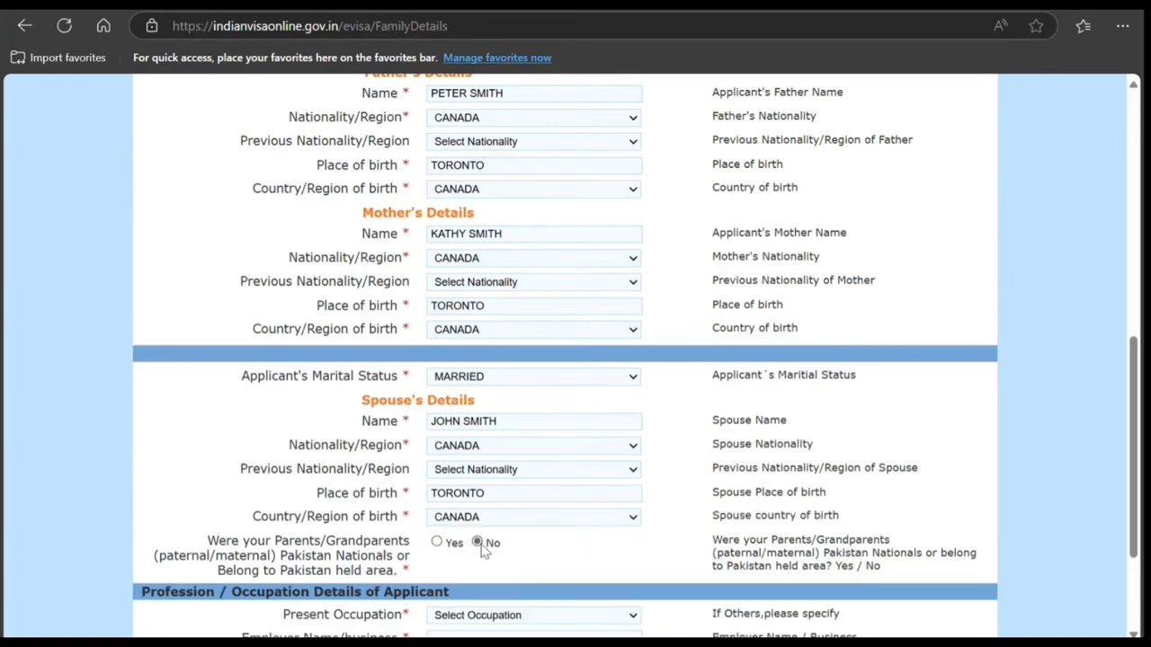
# Step: Set the applicant's present occupation to House Wife and specify that the occupation details below are for the spouse
pyautogui.scroll(-2, 432, 564)
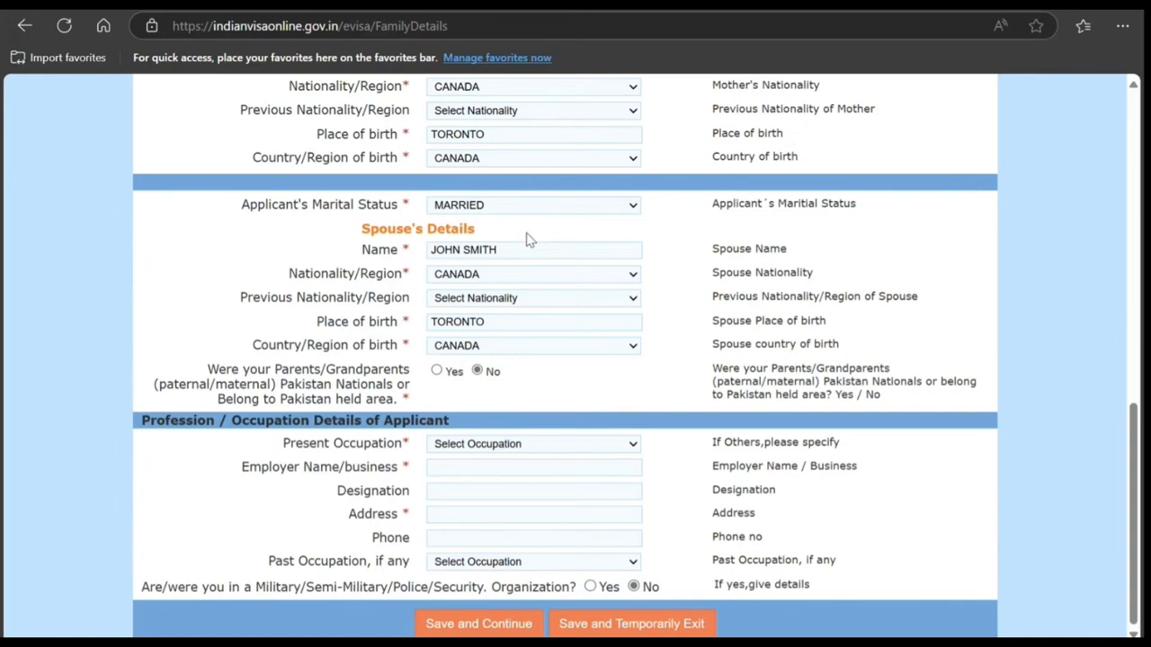
pyautogui.click(525, 288)
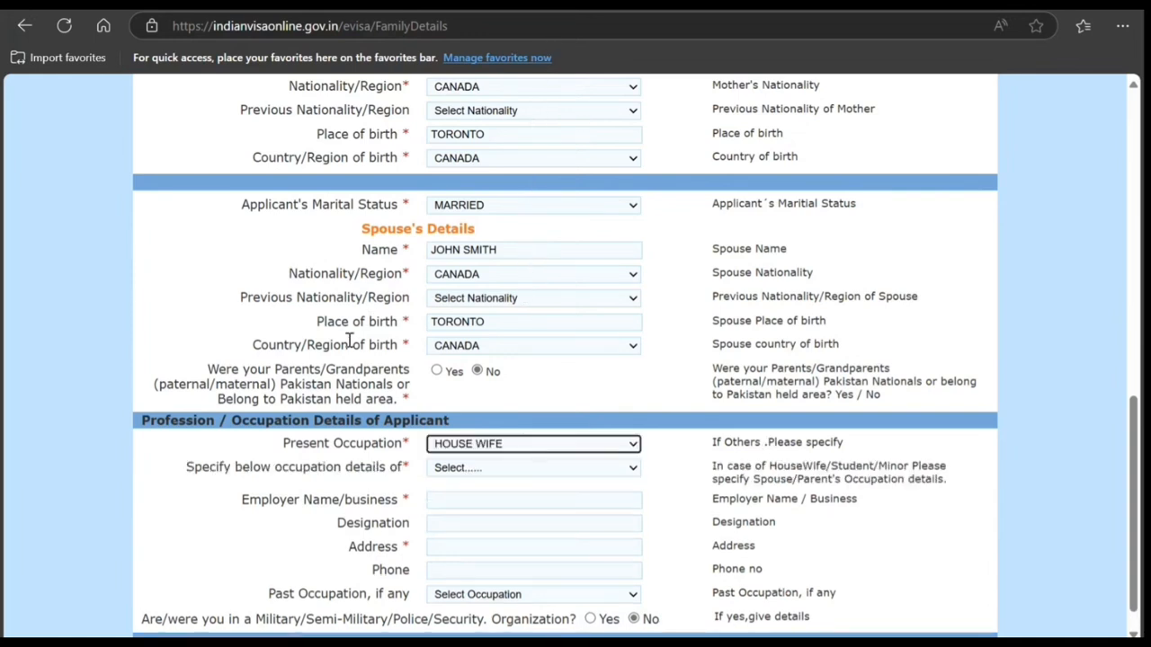
pyautogui.click(487, 470)
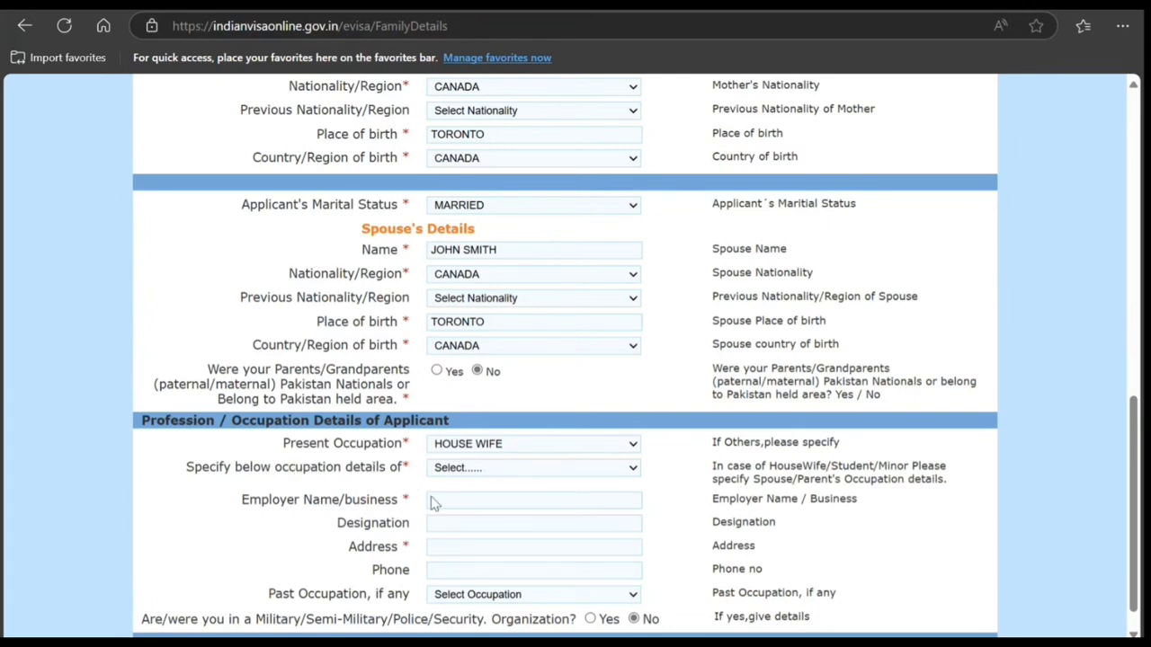
pyautogui.click(442, 535)
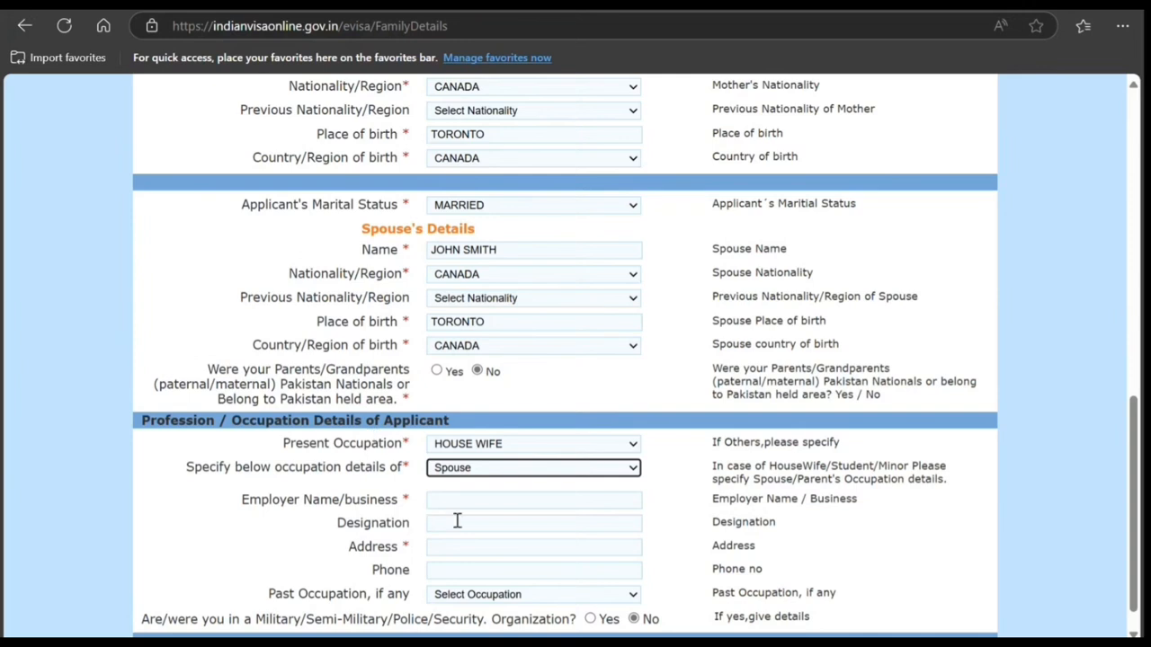
# Step: Enter .KJN as the employer and NKNKKN as the designation, fill in the work address, and save and continue
pyautogui.click(457, 502)
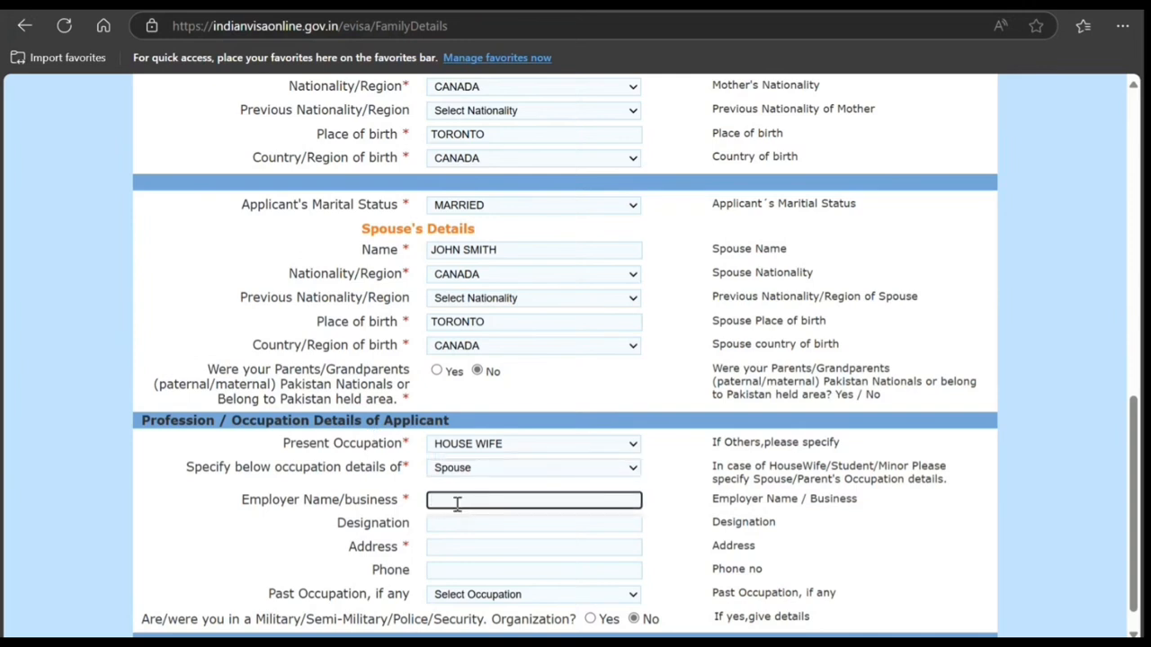
pyautogui.write('.kjn')
pyautogui.click(456, 525)
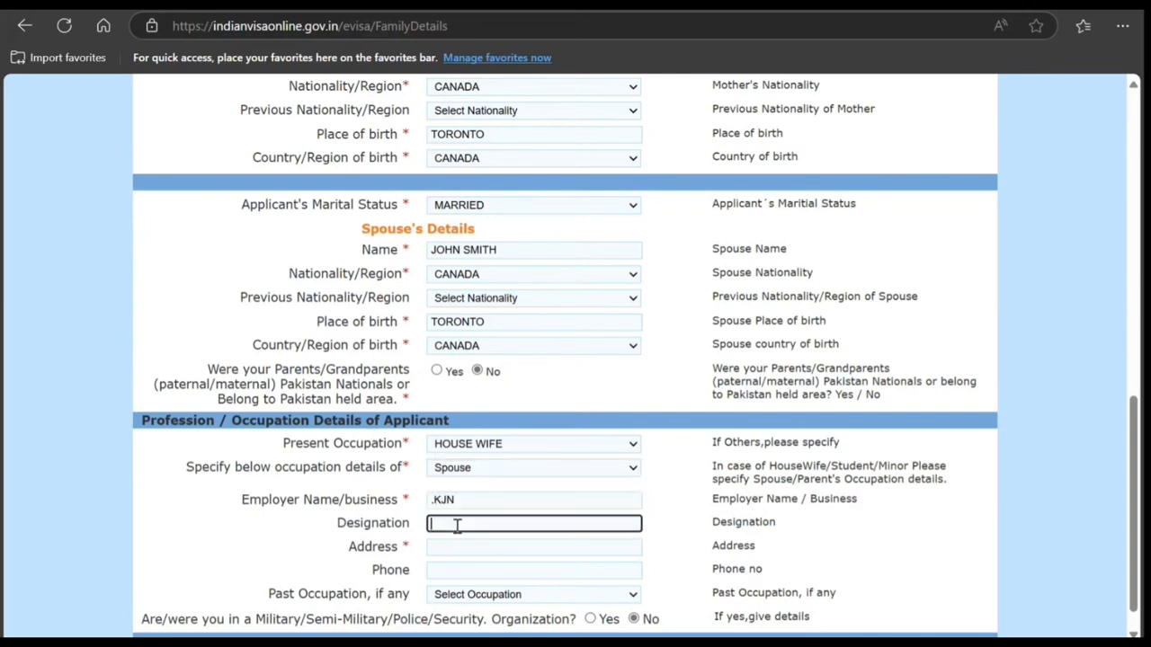
pyautogui.write('nknkjh')
pyautogui.click(458, 544)
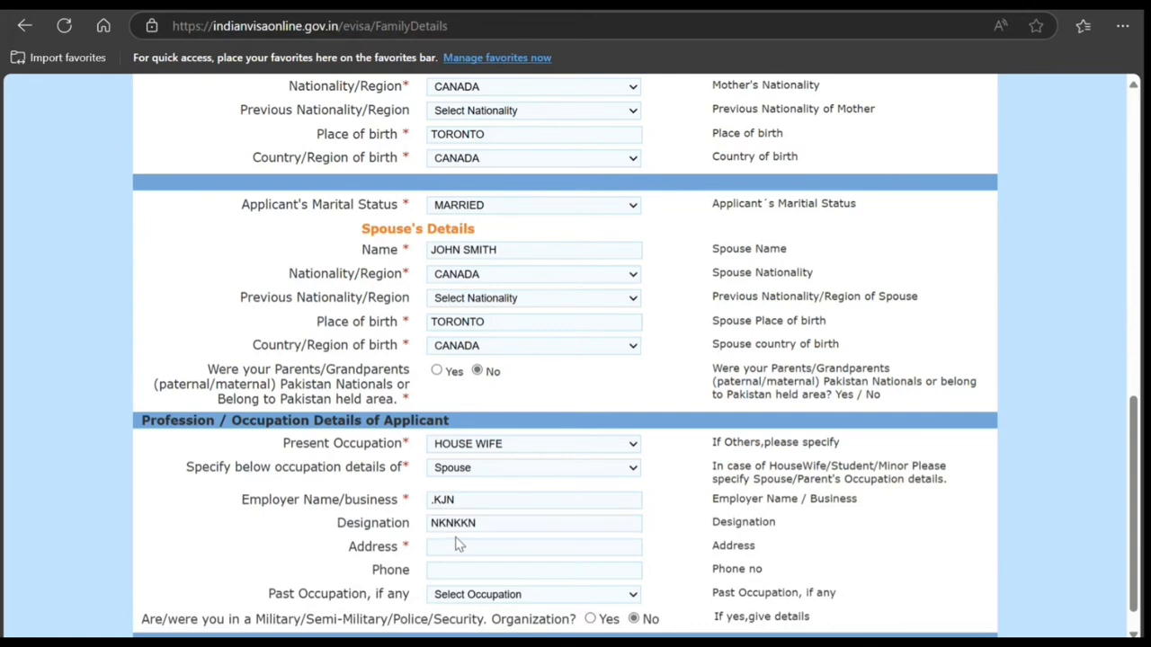
pyautogui.click(462, 546)
pyautogui.write('k')
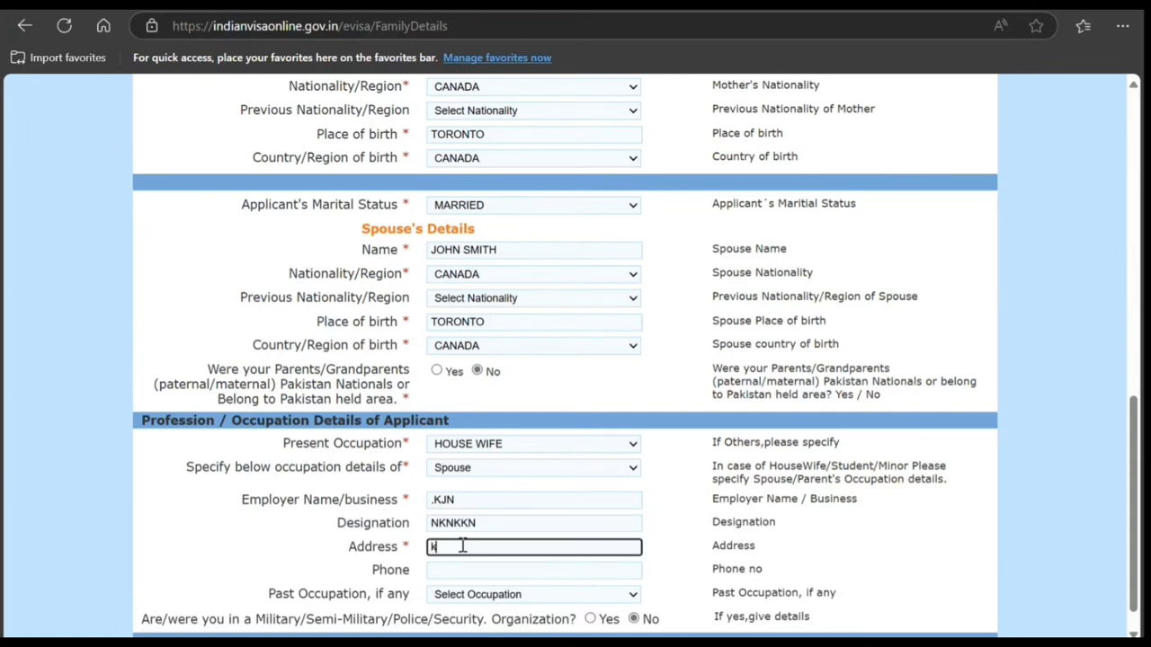
pyautogui.write('nknkj')
pyautogui.scroll(-1, 461, 546)
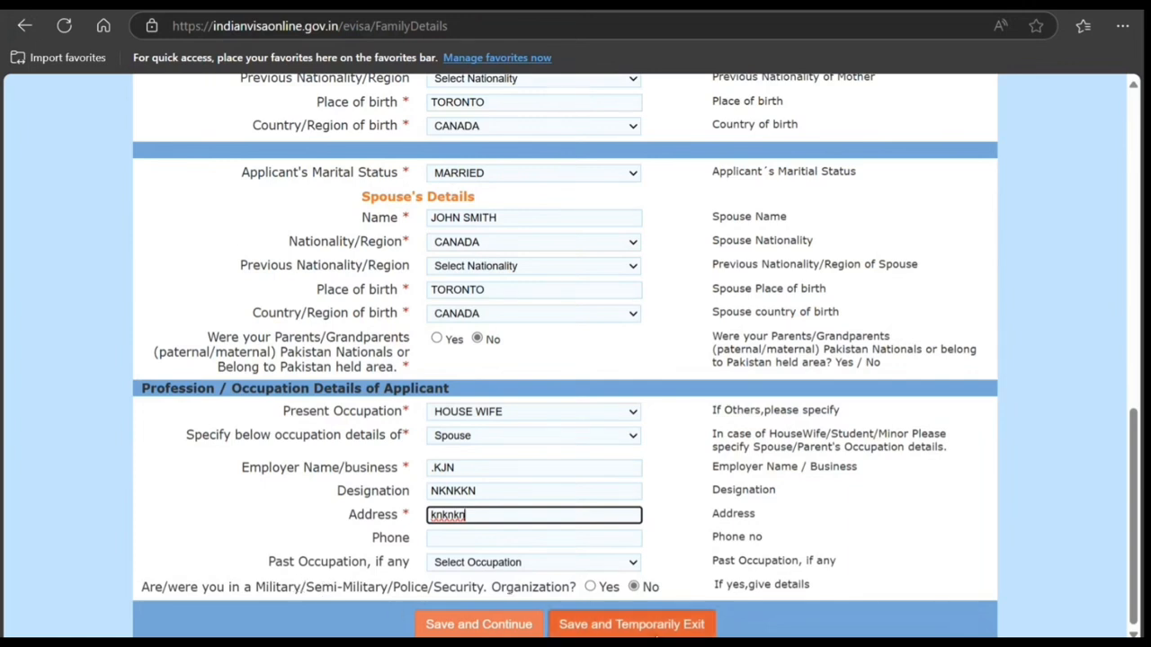
pyautogui.click(449, 633)
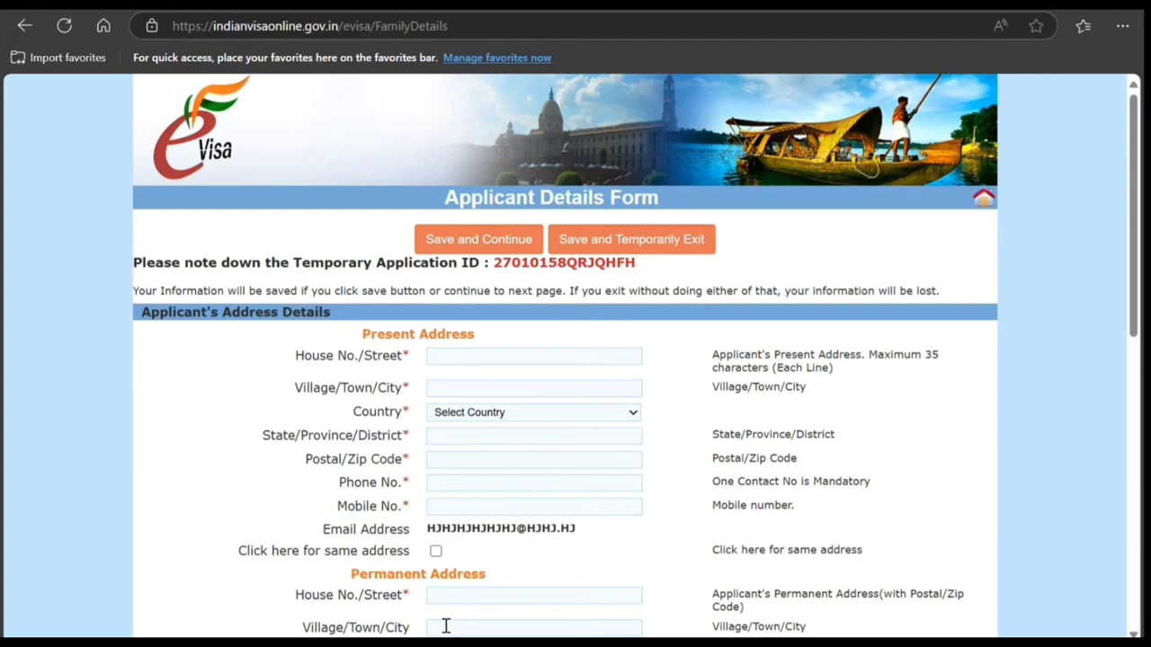
# Step: Look over the address, family and occupation sections of the Applicant Details Form
pyautogui.scroll(-6, 446, 626)
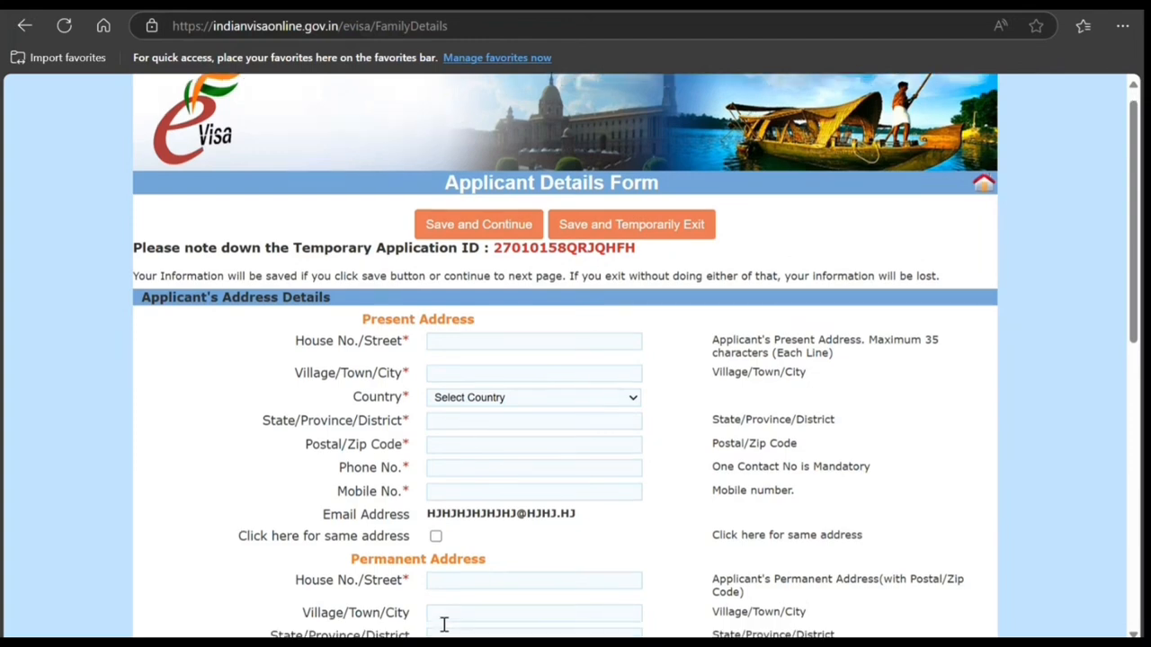
pyautogui.scroll(-2, 444, 617)
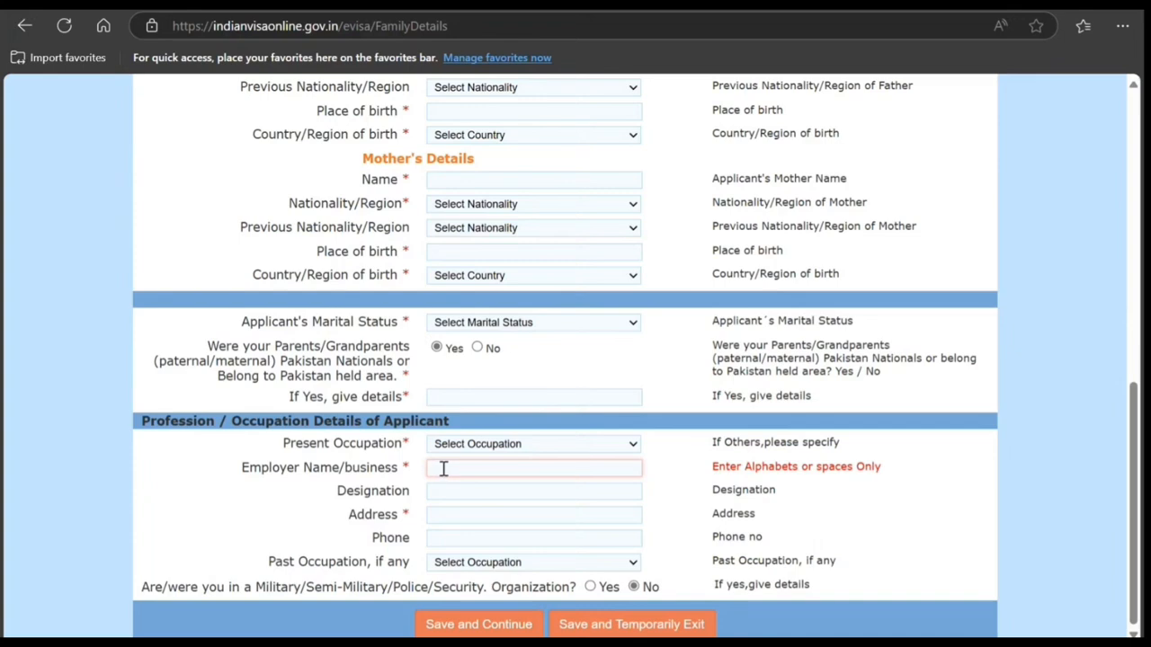
pyautogui.scroll(4, 444, 469)
pyautogui.scroll(-4, 445, 469)
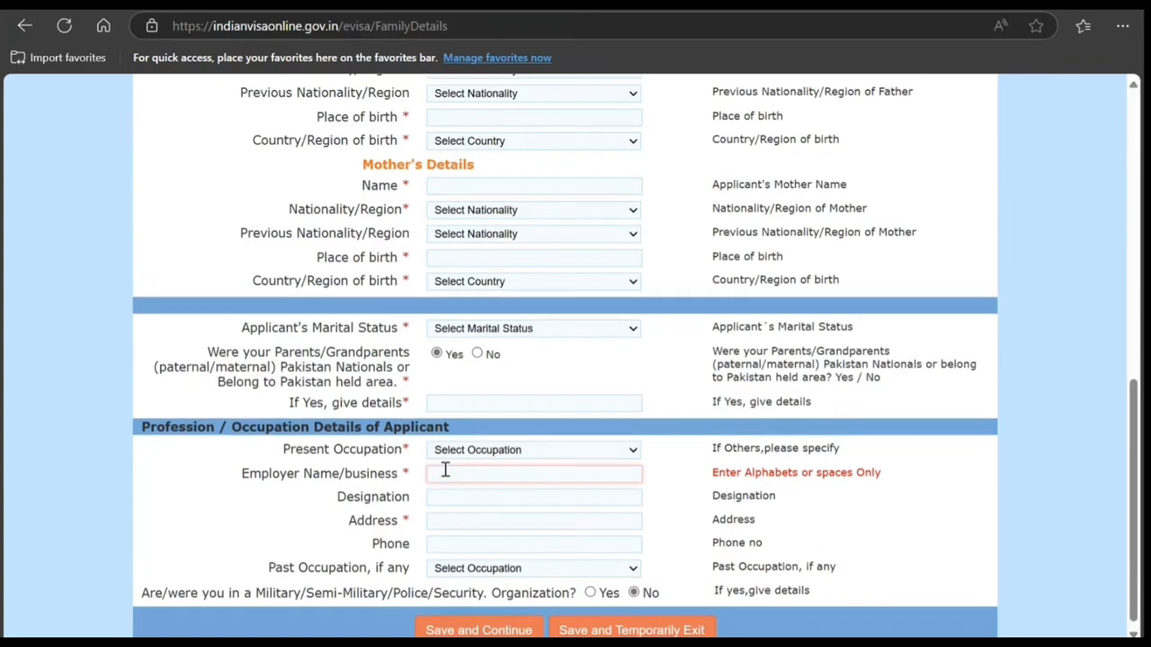
pyautogui.scroll(6, 444, 468)
pyautogui.scroll(-2, 445, 469)
pyautogui.scroll(-3, 444, 469)
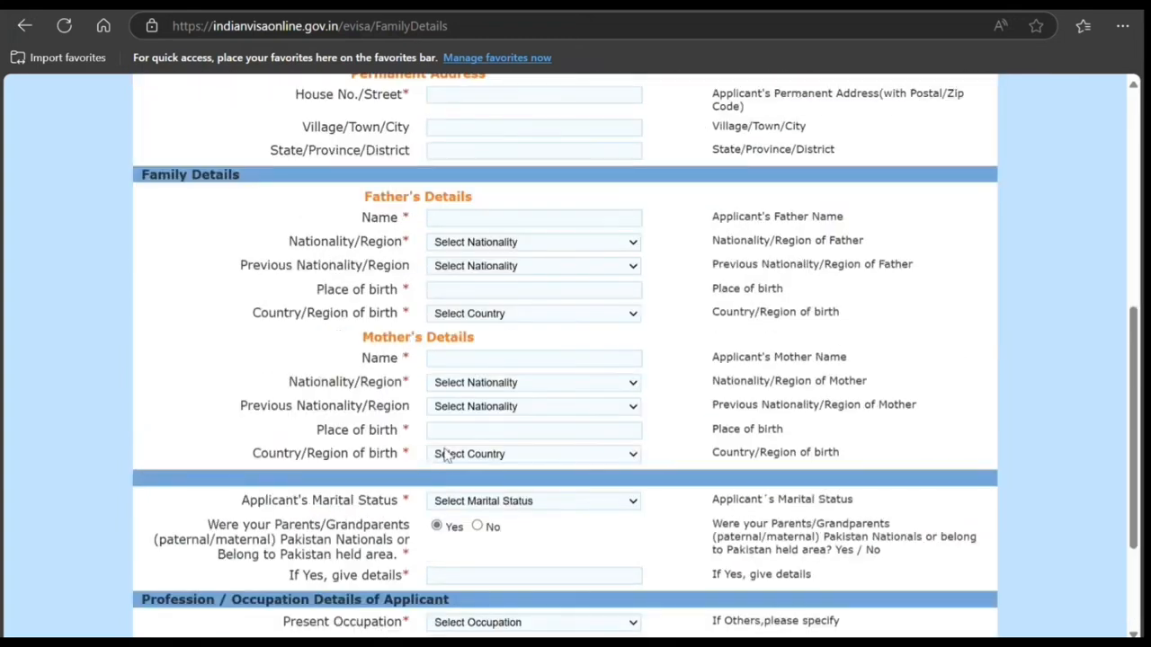
# Step: Enter Delhi, Mumbai as the places to be visited and answer No to having booked a room through a tour operator
pyautogui.scroll(-2, 579, 524)
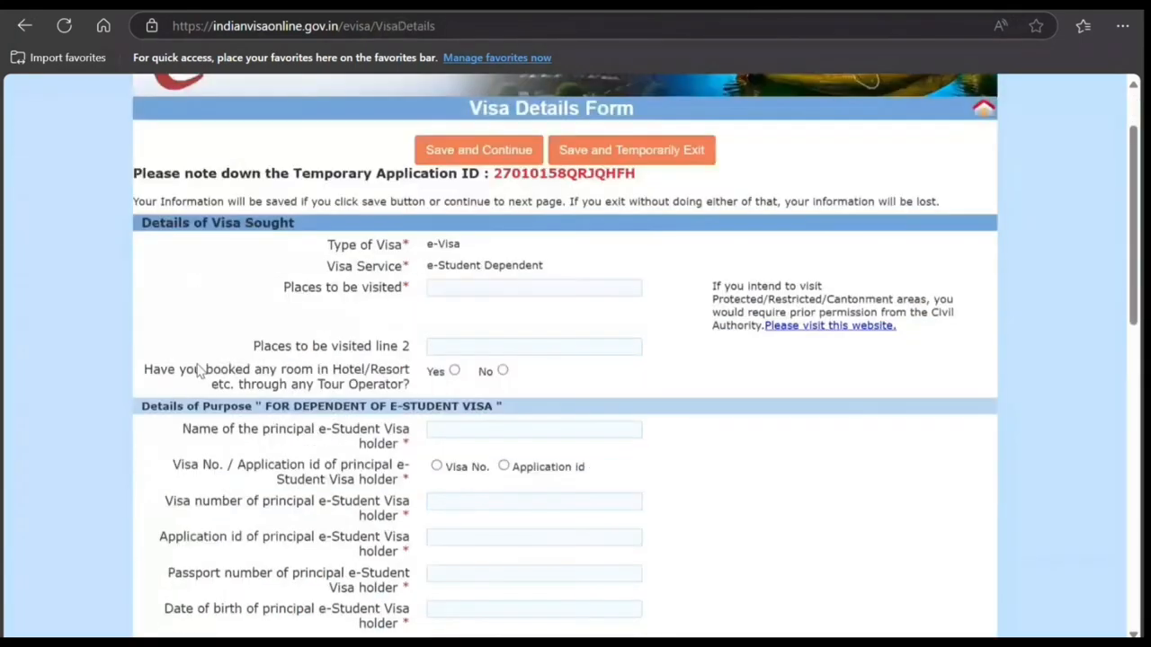
pyautogui.scroll(-1, 202, 364)
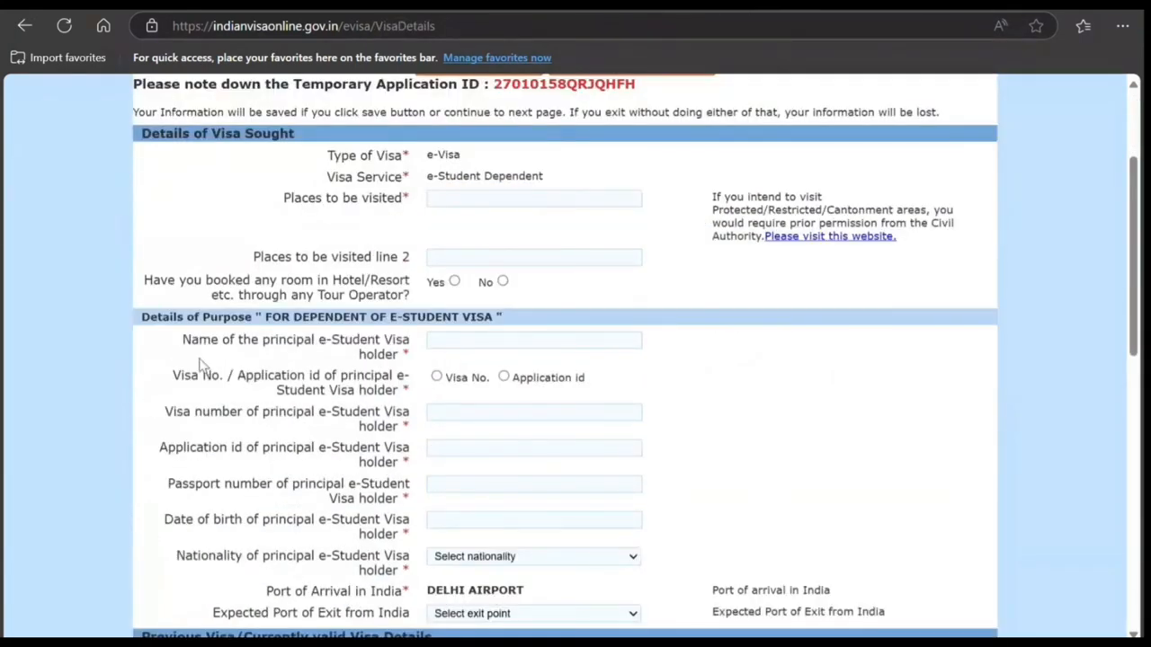
pyautogui.click(460, 203)
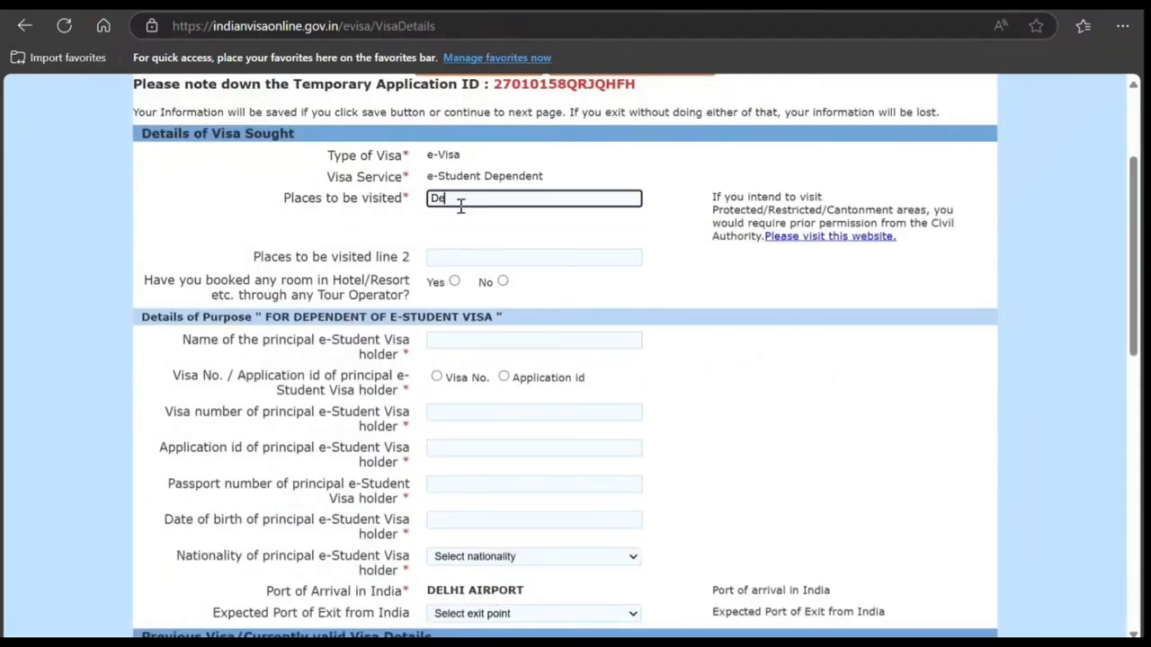
pyautogui.write('Delhi Mumbai')
pyautogui.click(500, 284)
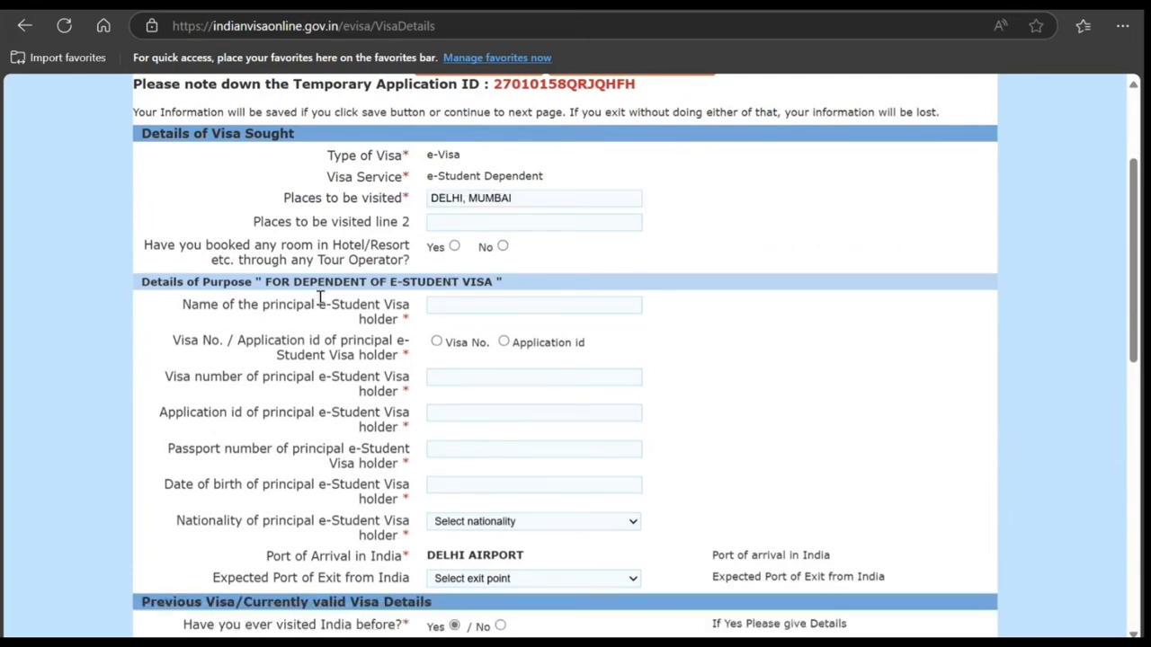
pyautogui.click(503, 246)
# Step: Enter the principal e-Student Visa holder's full name and choose Application id as the holder's reference type
pyautogui.click(463, 305)
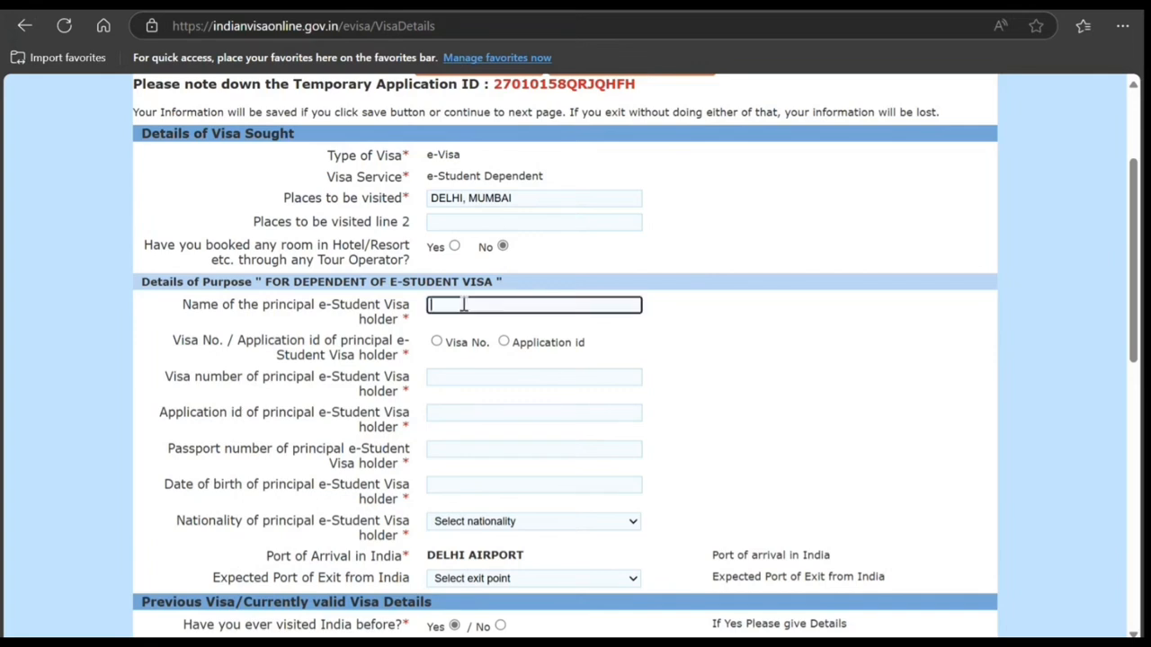
pyautogui.write('John Smith')
pyautogui.click(504, 342)
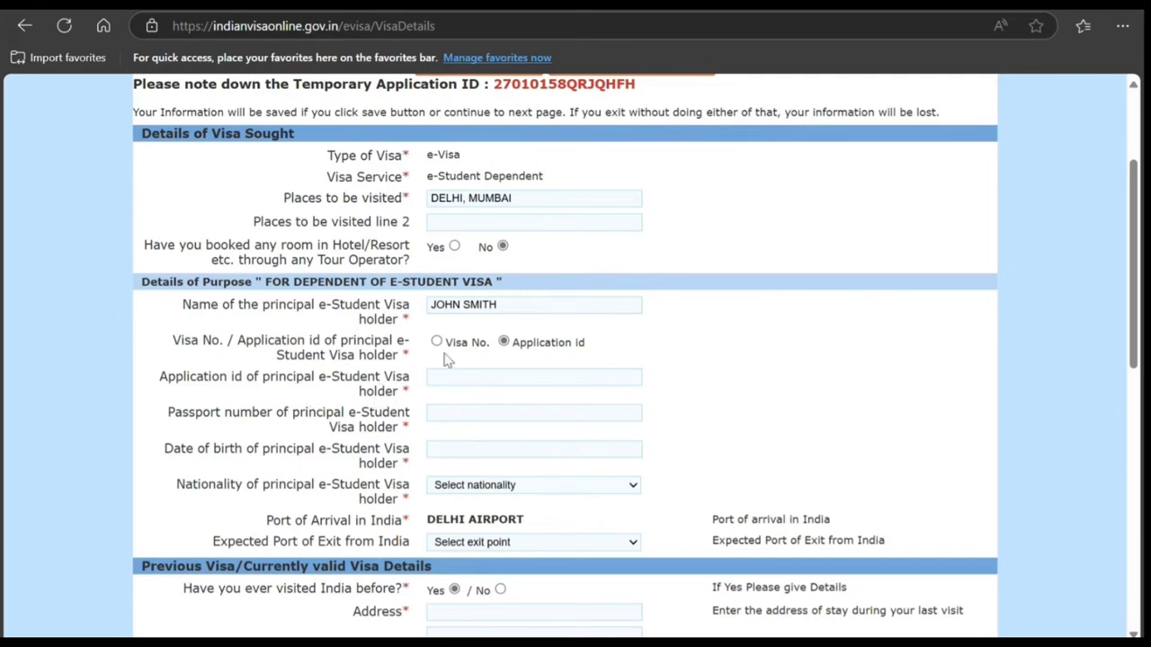
# Step: Set the principal e-Student Visa holder's nationality to Canada and the expected port of exit to Delhi Airport
pyautogui.scroll(-1, 480, 412)
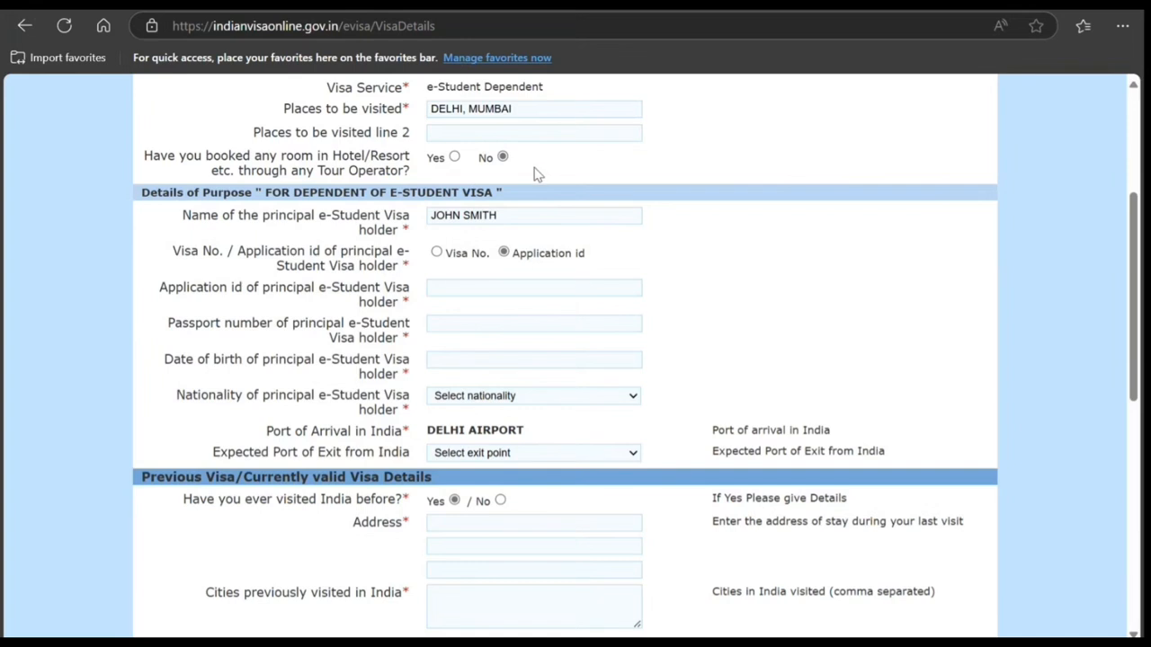
pyautogui.click(484, 149)
pyautogui.click(807, 343)
pyautogui.click(530, 308)
# Step: Answer No to having visited India before, to previously refused permission, and to visiting SAARC countries in the last 3 years
pyautogui.scroll(-2, 362, 357)
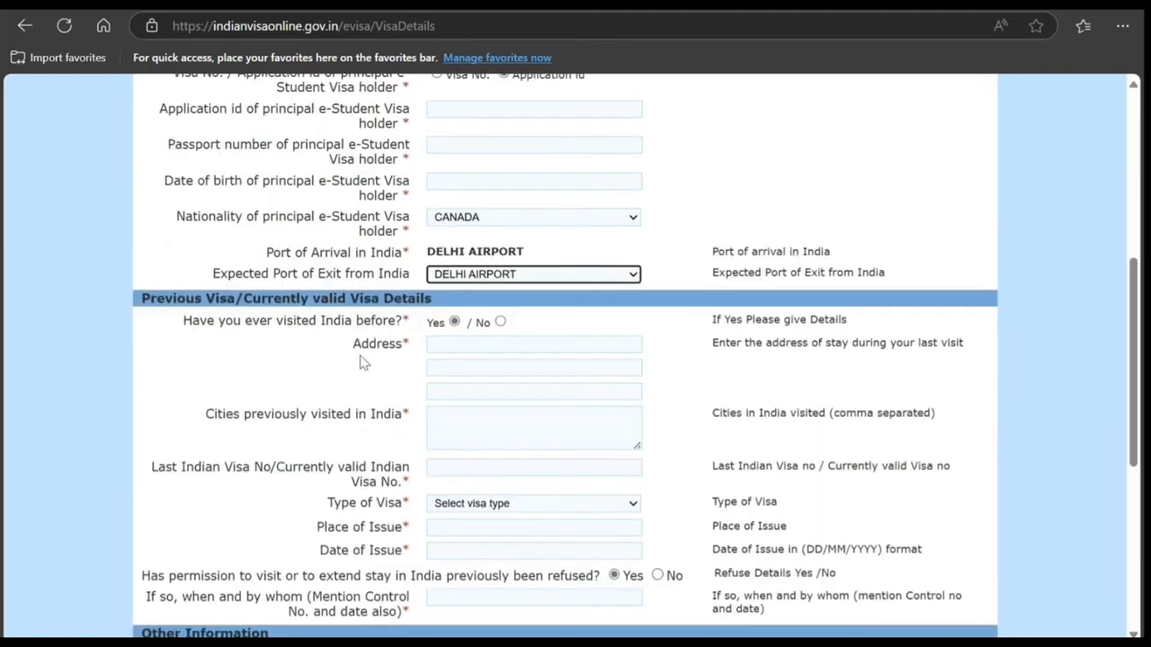
pyautogui.click(500, 322)
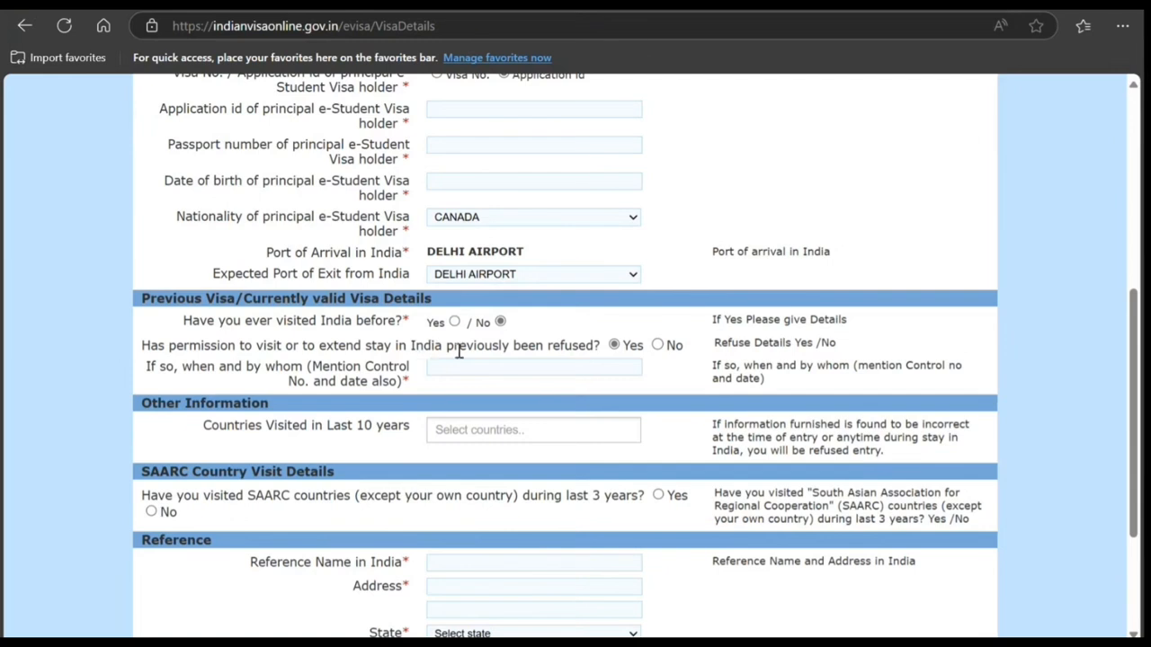
pyautogui.click(658, 346)
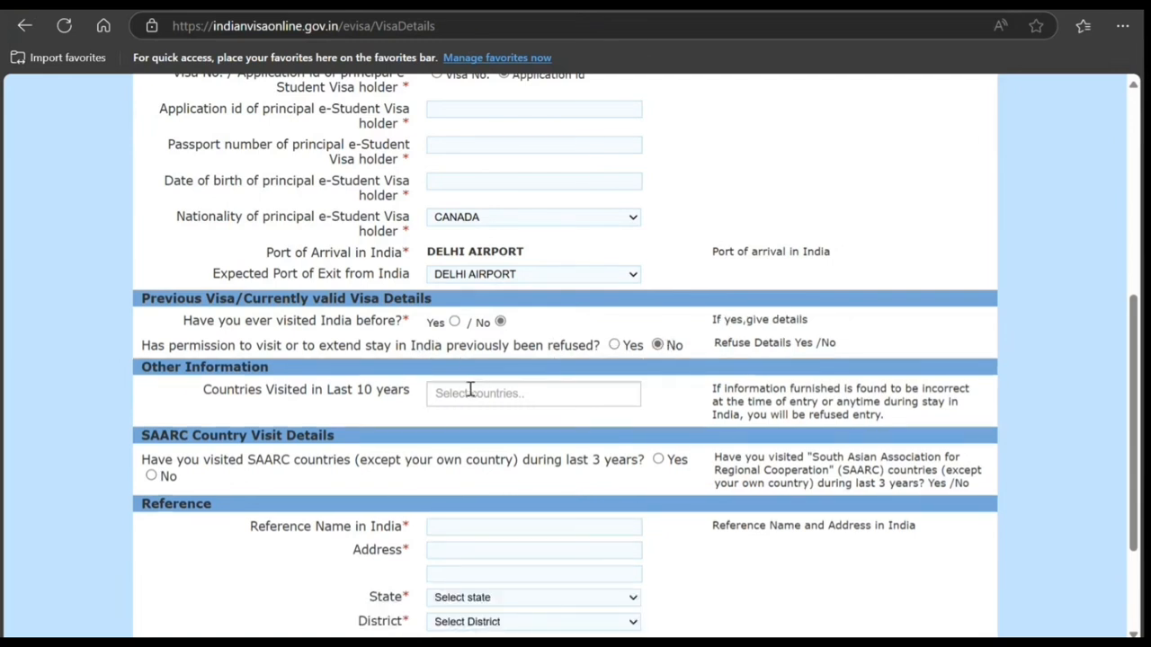
pyautogui.scroll(-1, 469, 390)
pyautogui.scroll(-2, 469, 390)
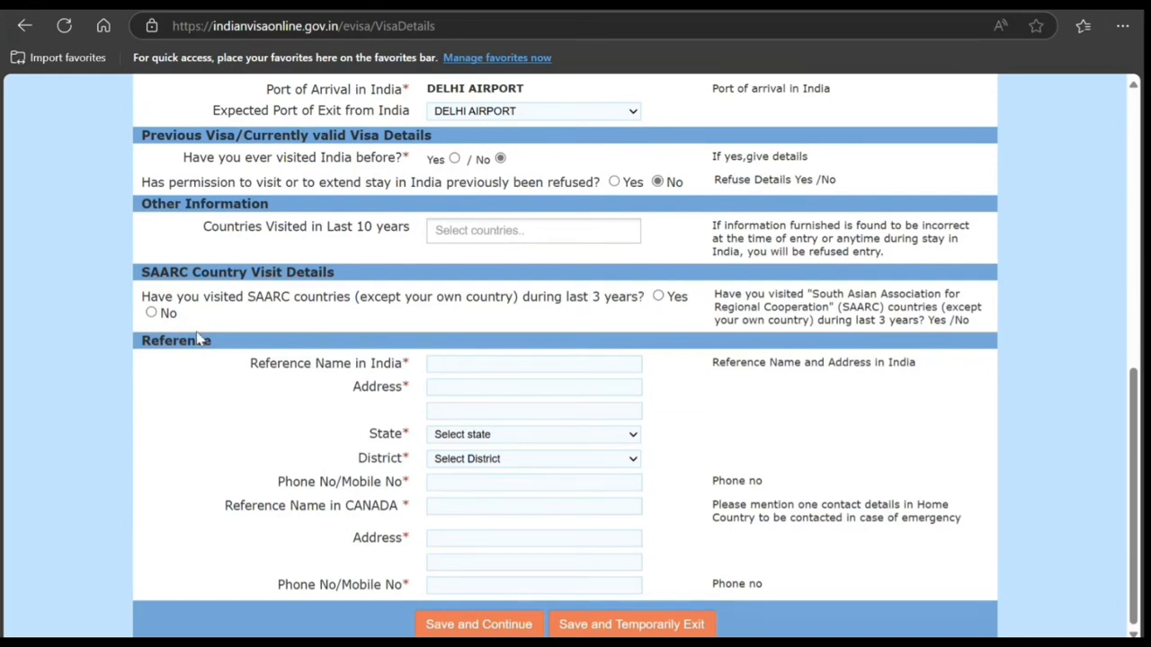
pyautogui.click(151, 312)
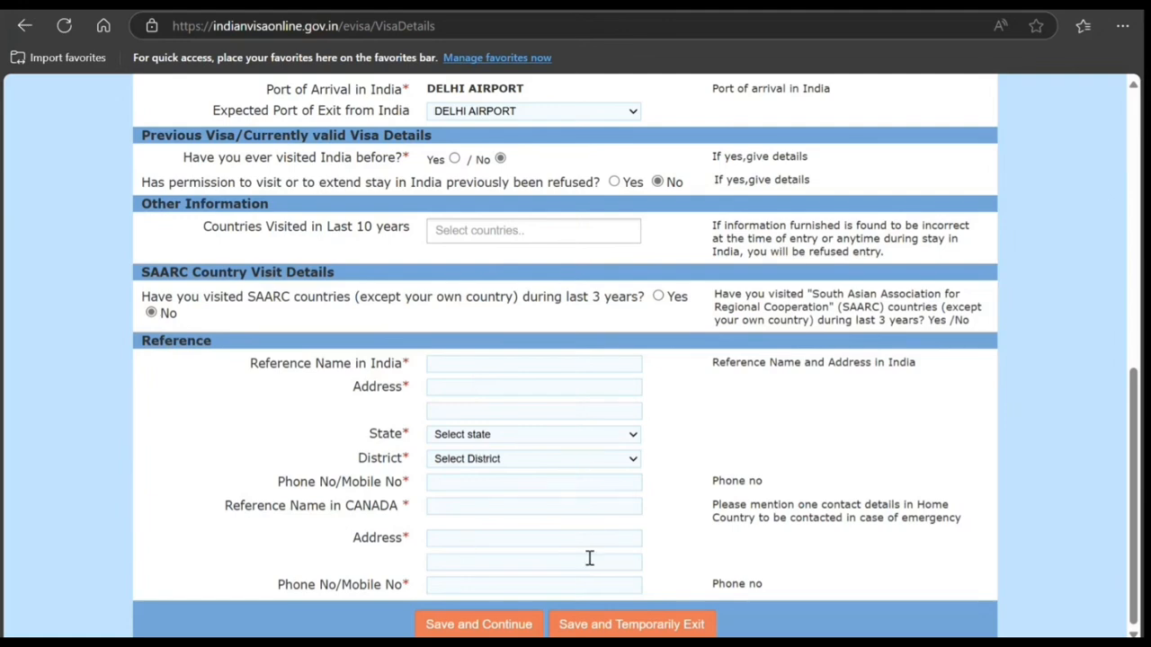
pyautogui.scroll(4, 480, 481)
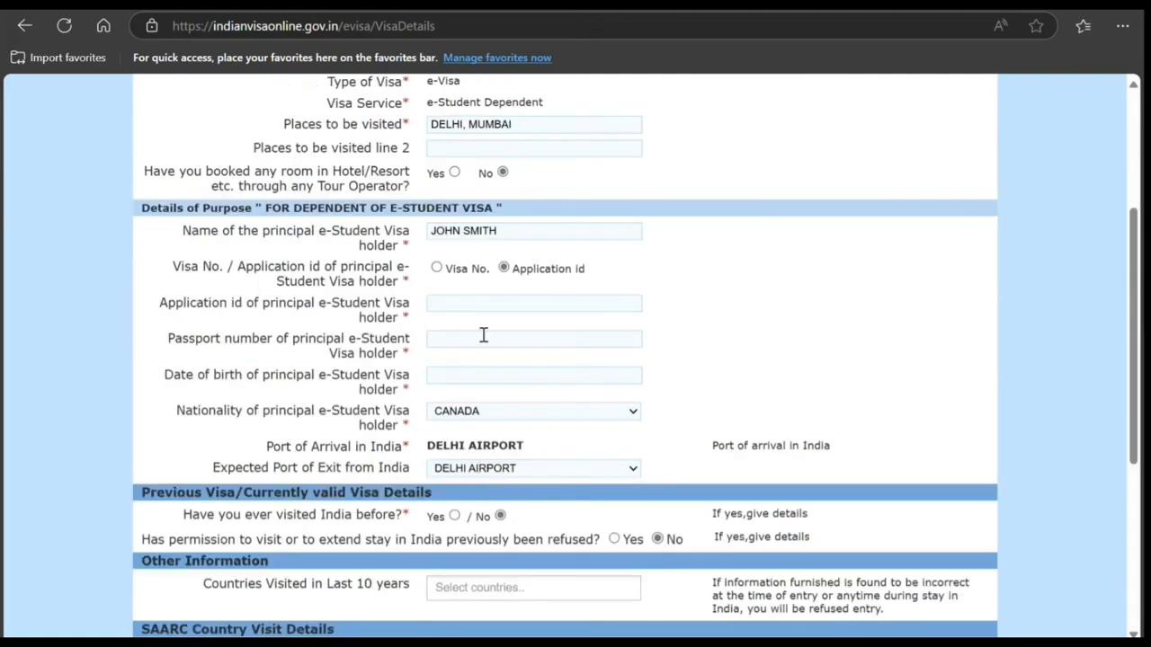
pyautogui.scroll(-4, 476, 309)
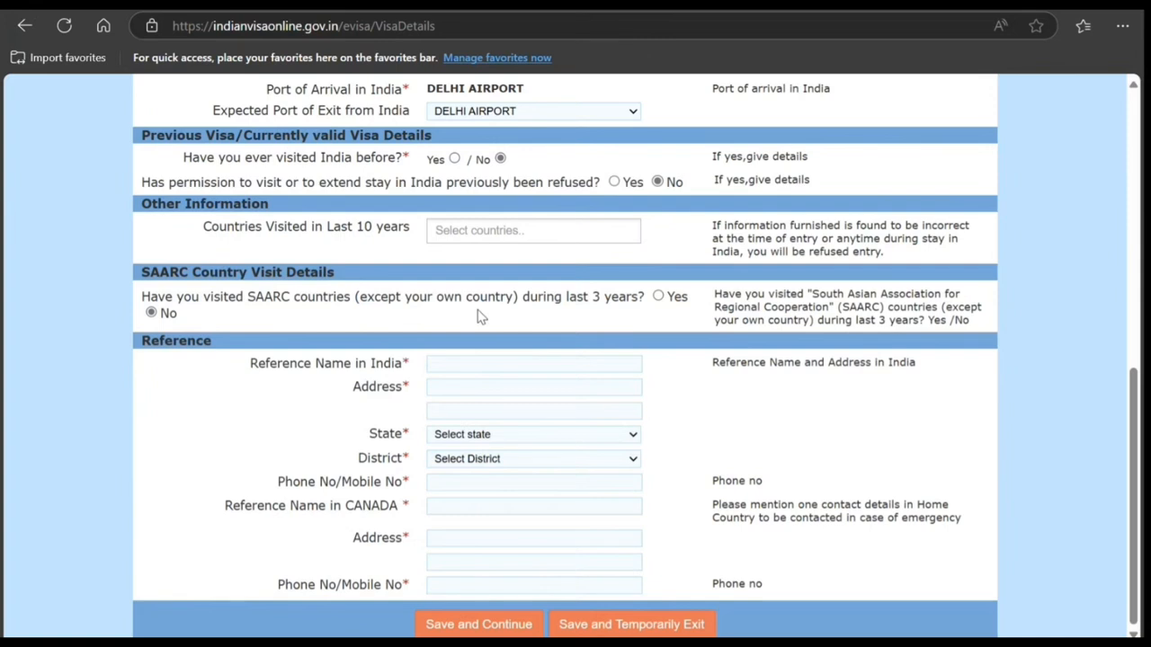